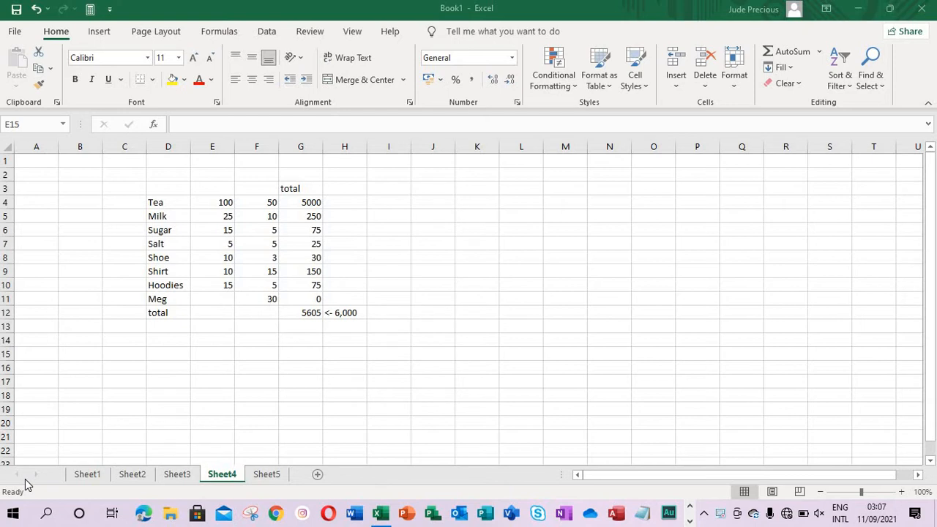
Step: On Sheet5, fit column B to its contents and fill C4:C8 with the full names from the e-mail addresses using Flash Fill
click(267, 474)
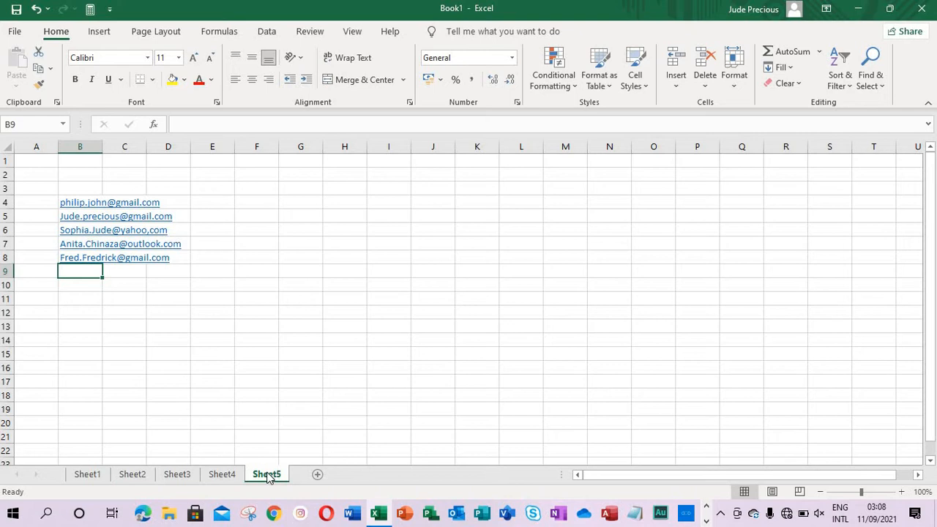
double_click(102, 147)
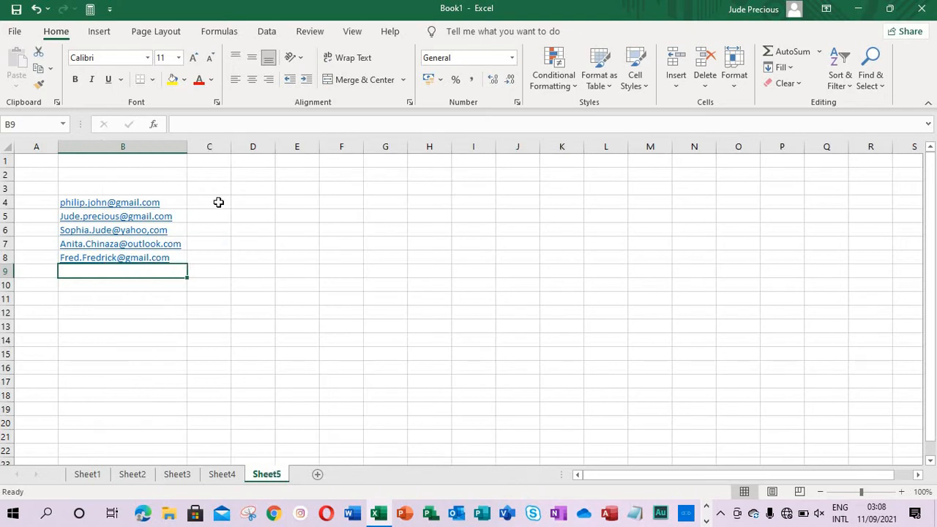
click(218, 202)
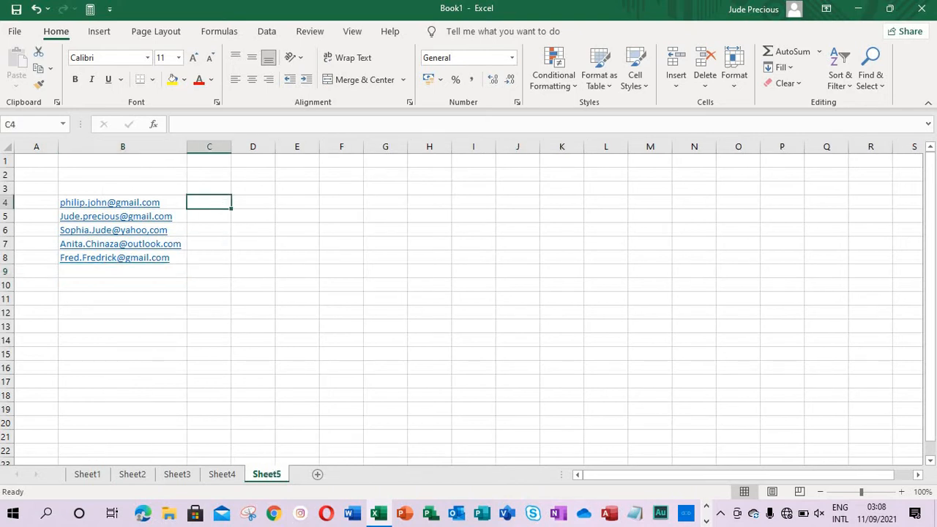
text(philip john)
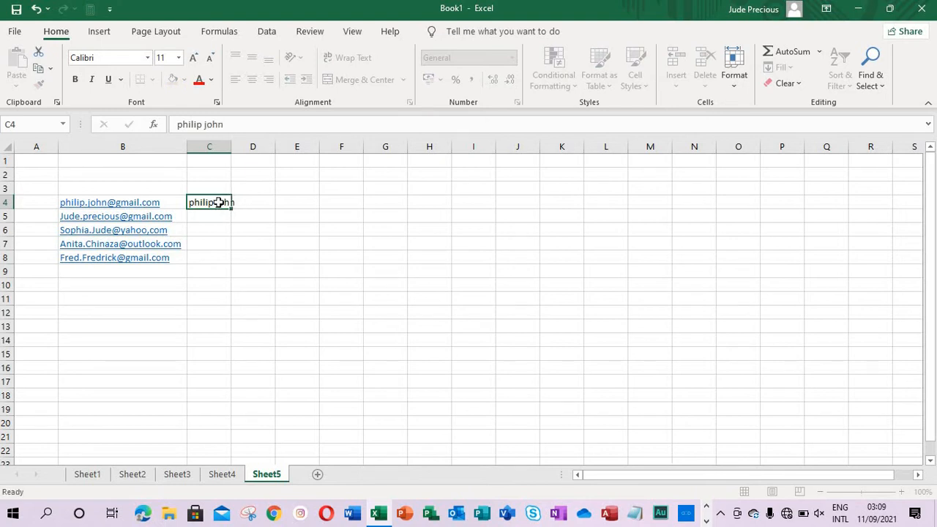
key(Return)
text(jude precious)
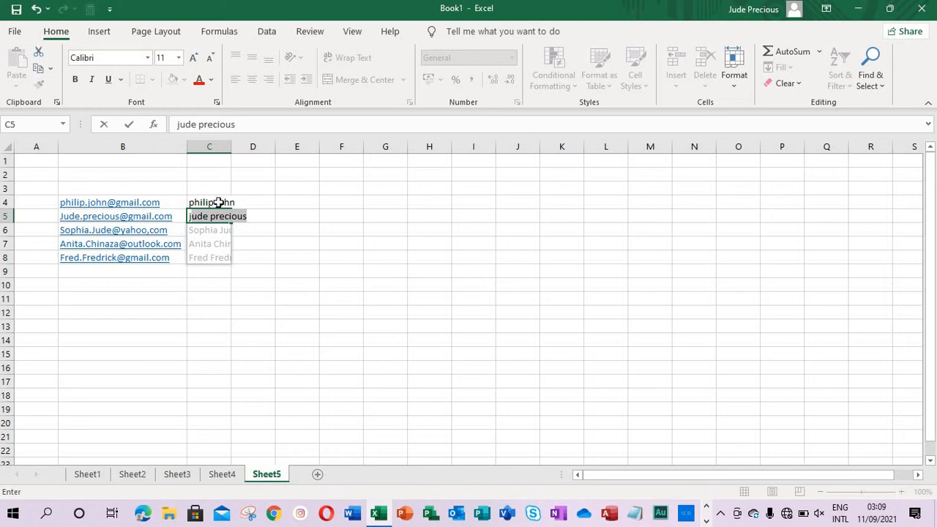
key(Return)
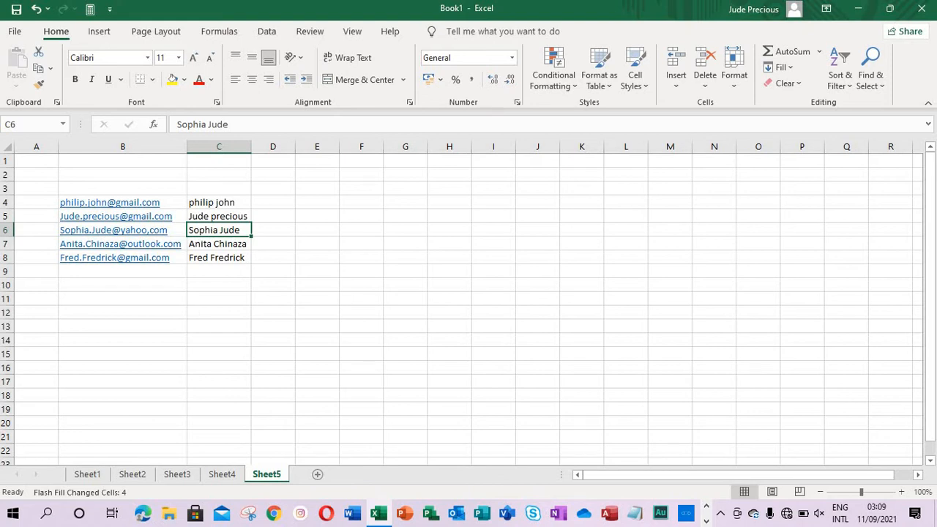
Step: On Sheet4, run Goal Seek to bring the total in G12 to 6,000 by changing cell E11
click(221, 474)
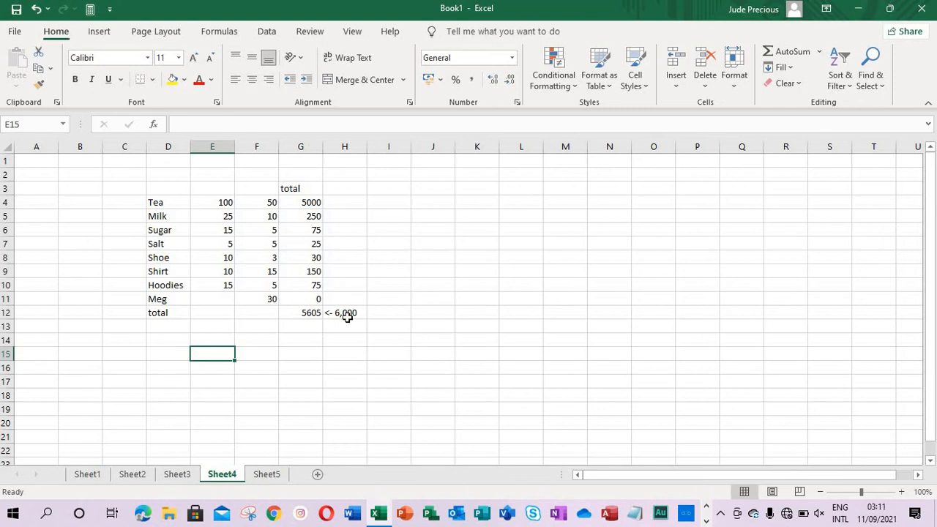
click(311, 314)
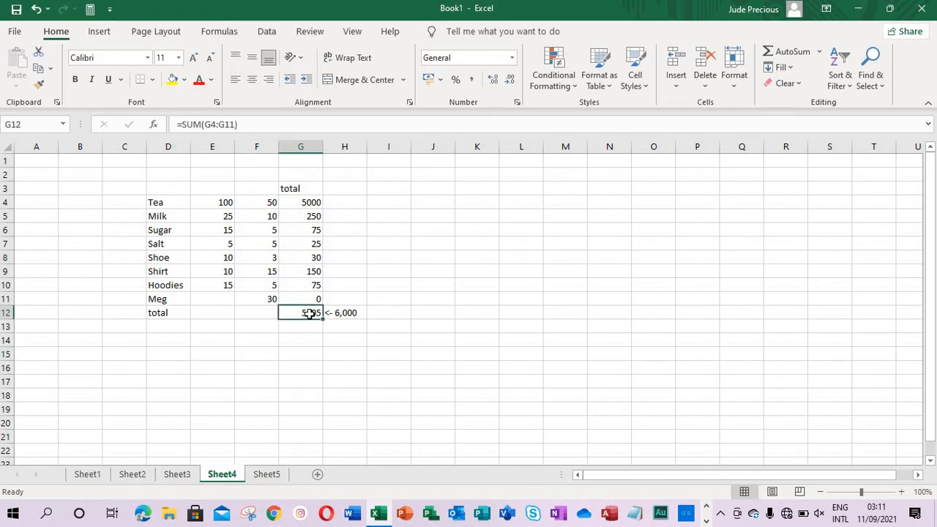
click(268, 32)
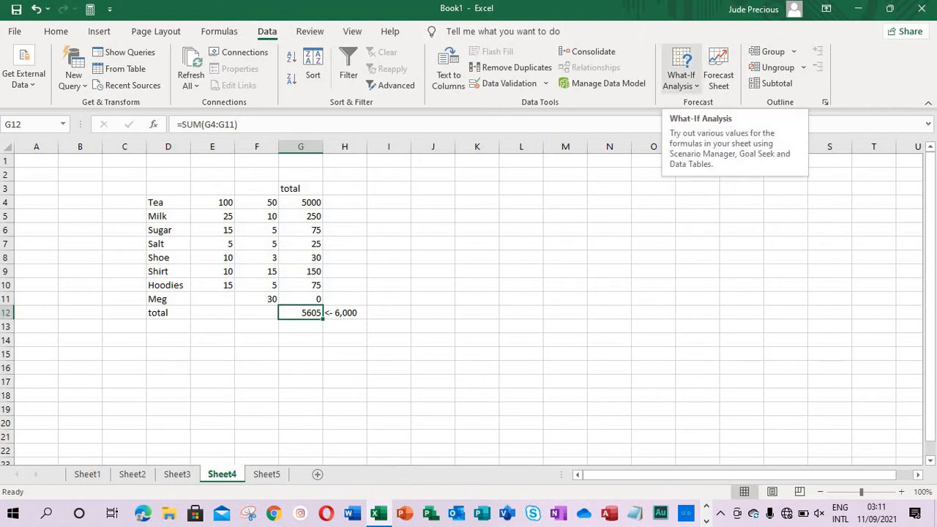
click(697, 91)
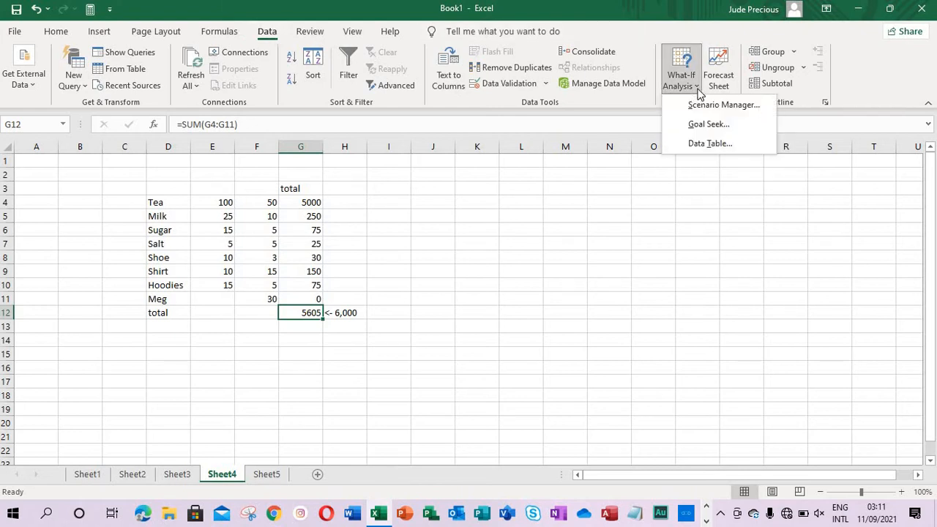
click(708, 125)
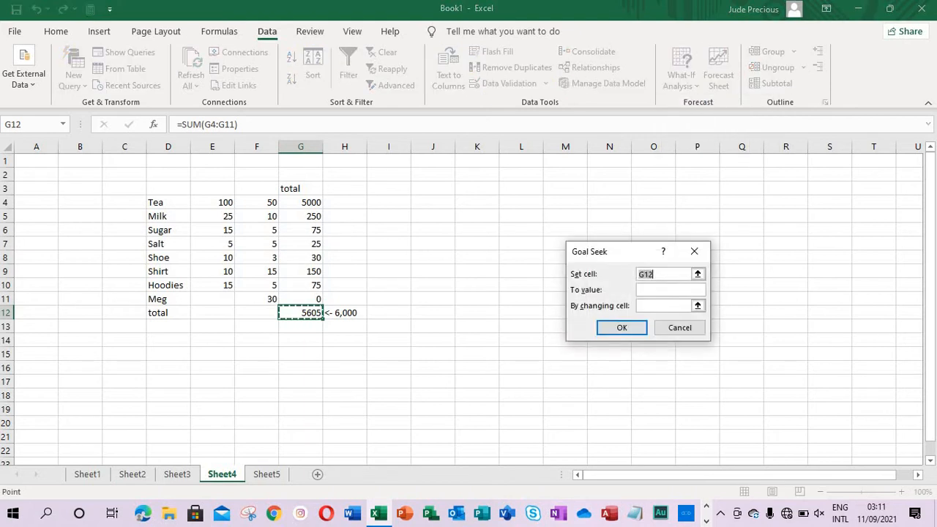
click(658, 289)
text(6,000)
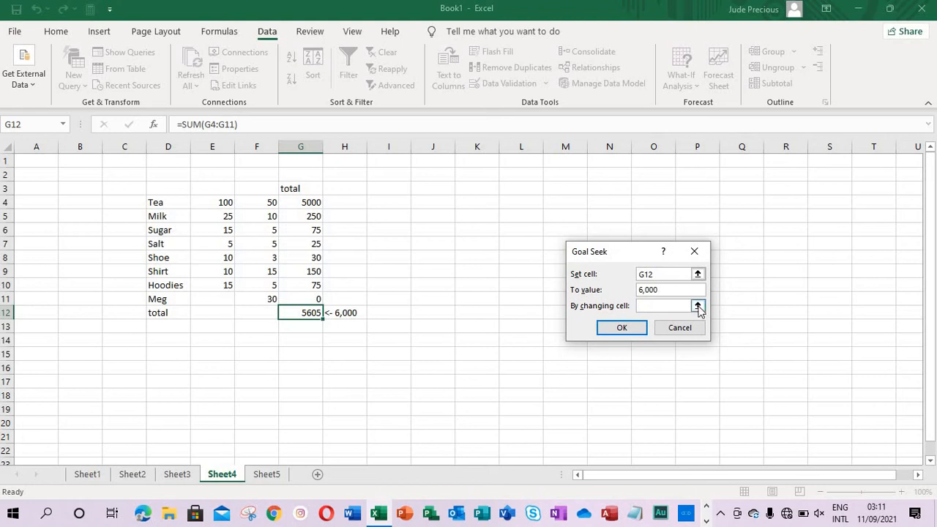
click(698, 306)
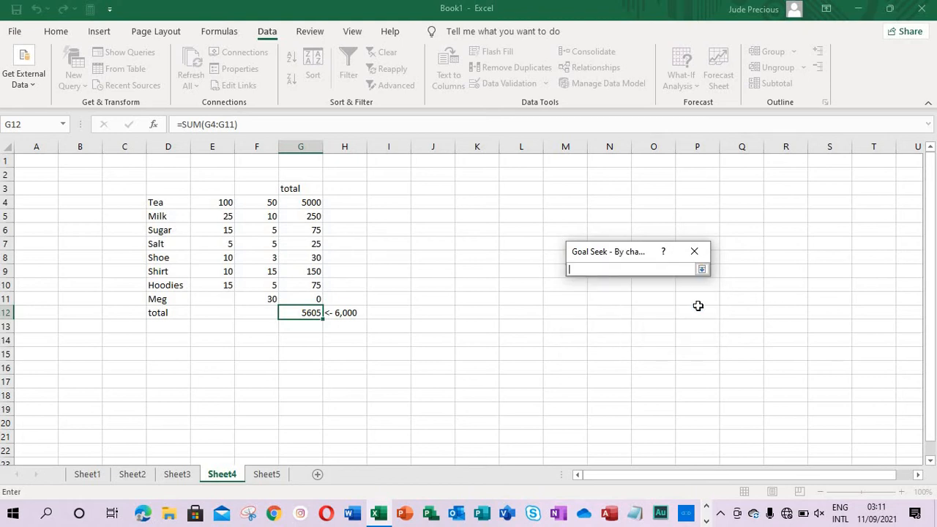
click(213, 298)
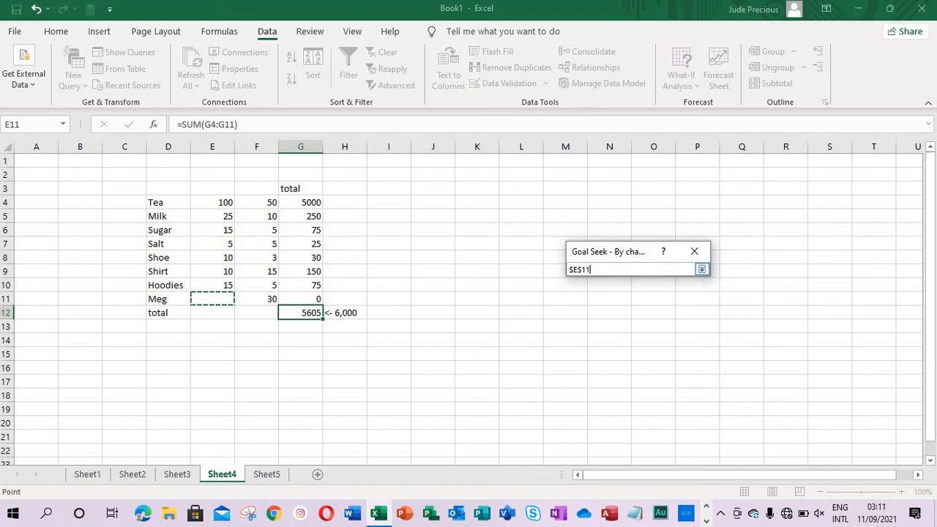
click(701, 270)
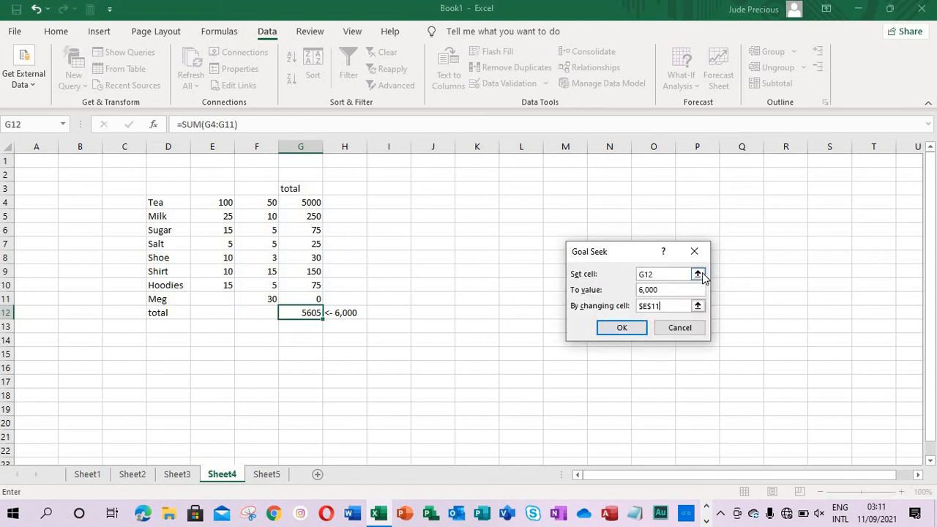
click(623, 328)
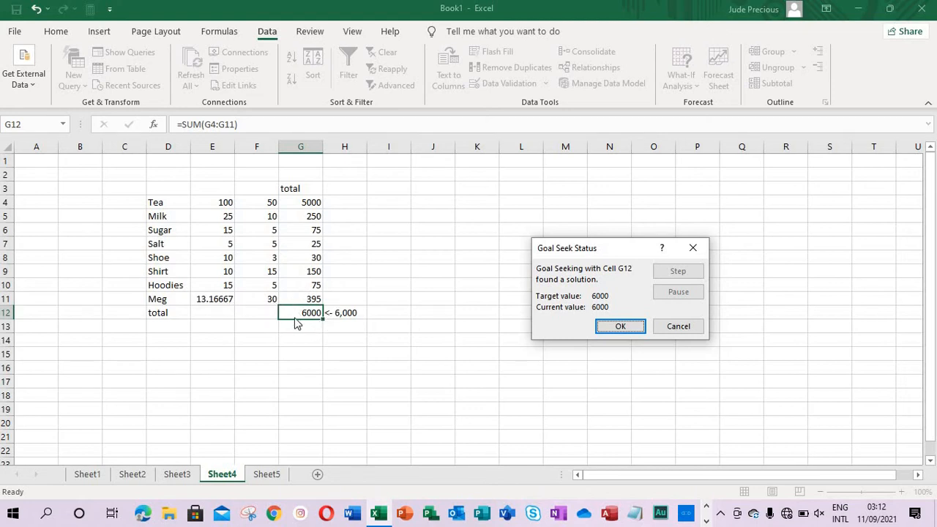
click(620, 324)
Step: On Sheet1, turn on filtering for the item list starting in row 3
click(87, 474)
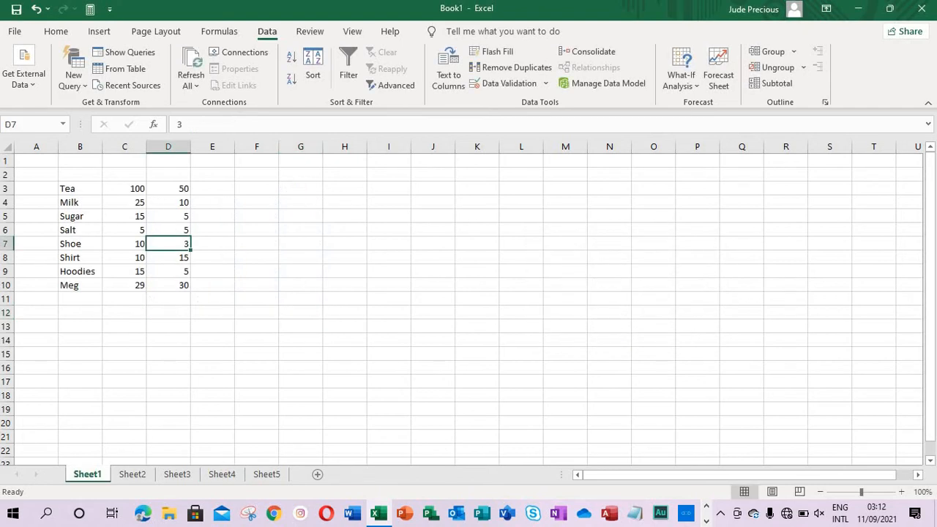
click(69, 202)
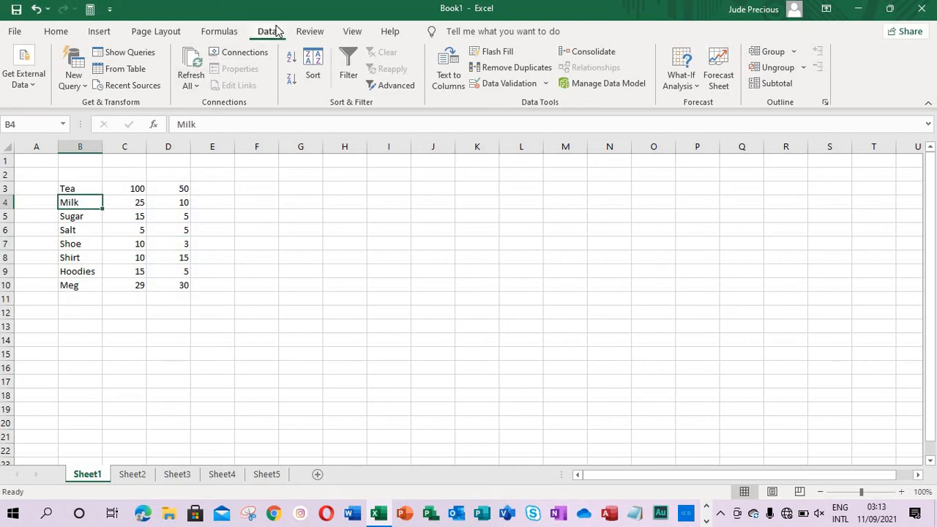
click(351, 61)
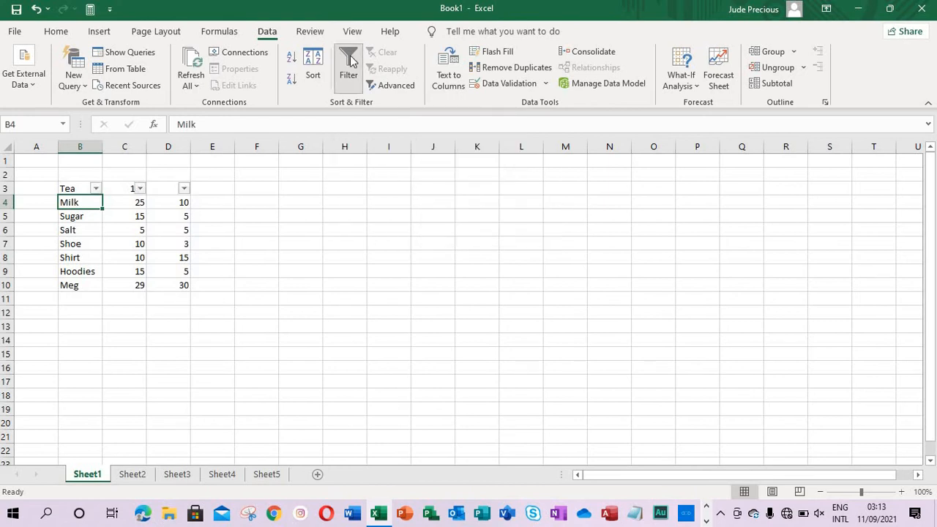
Step: Filter column C of the item list to hide the values 15 and 25
click(140, 189)
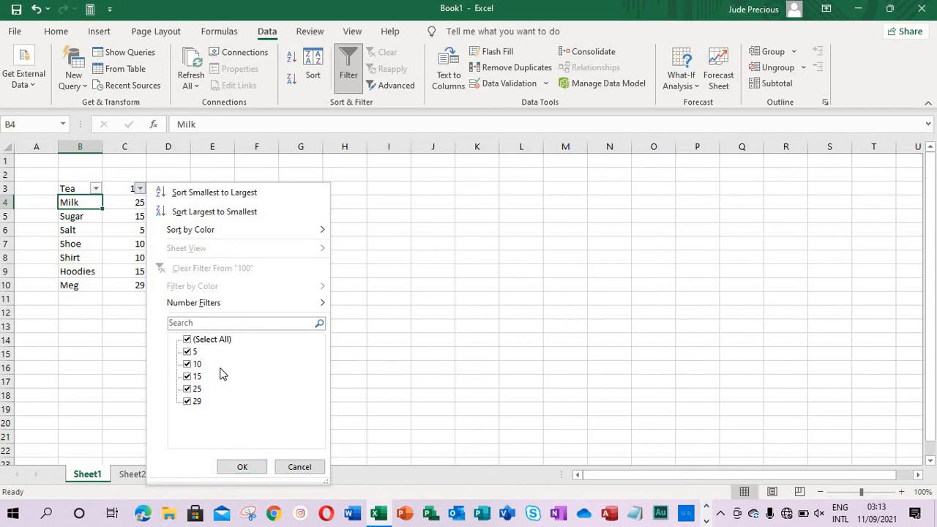
click(187, 388)
click(187, 376)
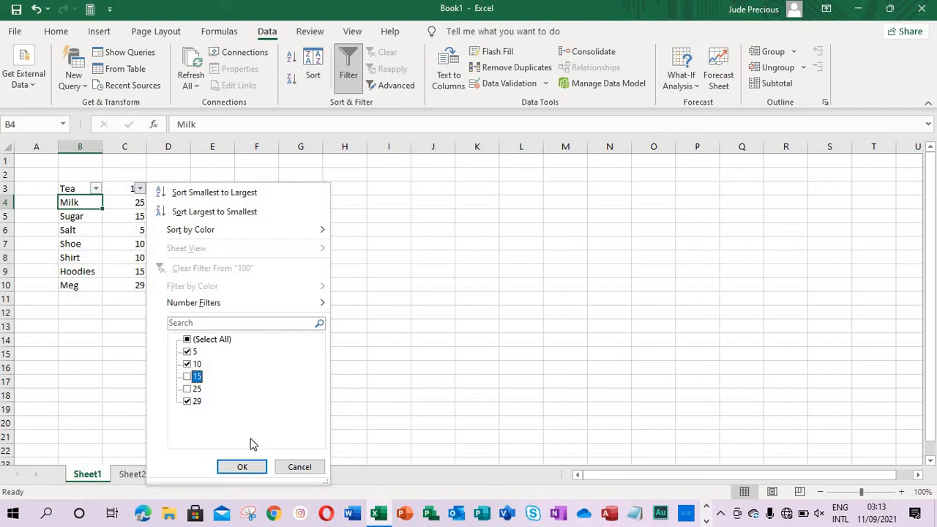
click(251, 470)
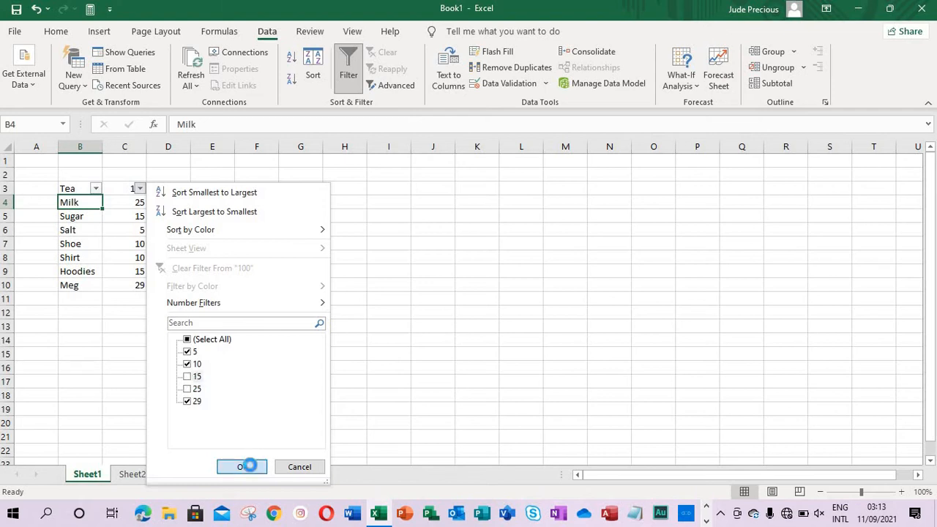
Step: Include the values 15 and 25 in the column C filter again to show every row
click(139, 188)
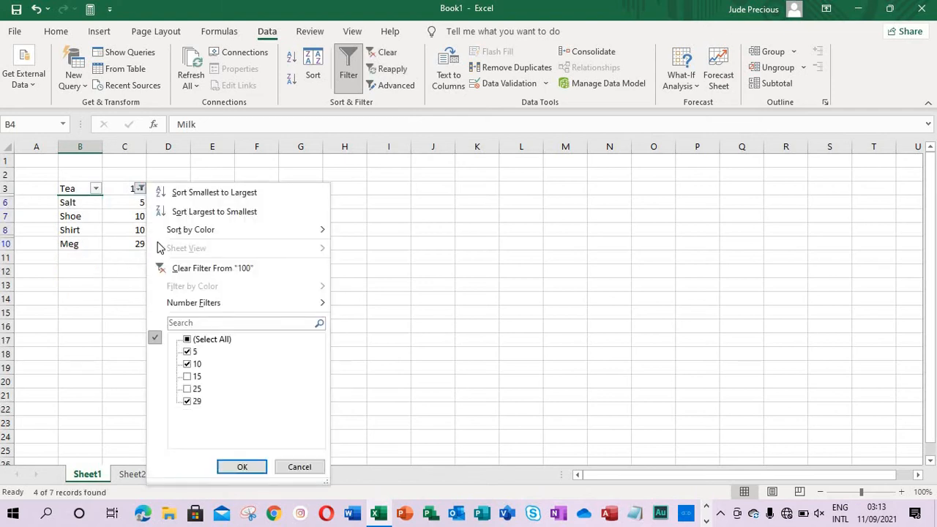
click(187, 376)
click(186, 388)
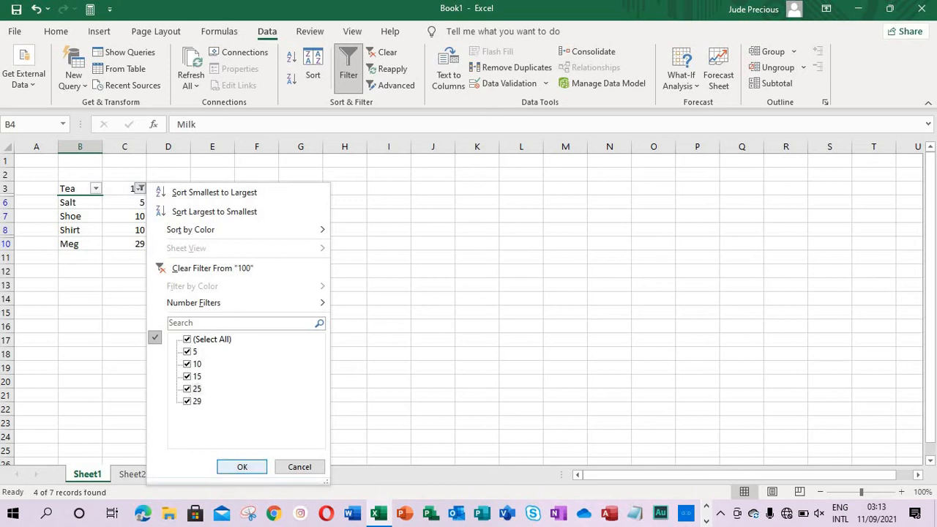
click(242, 466)
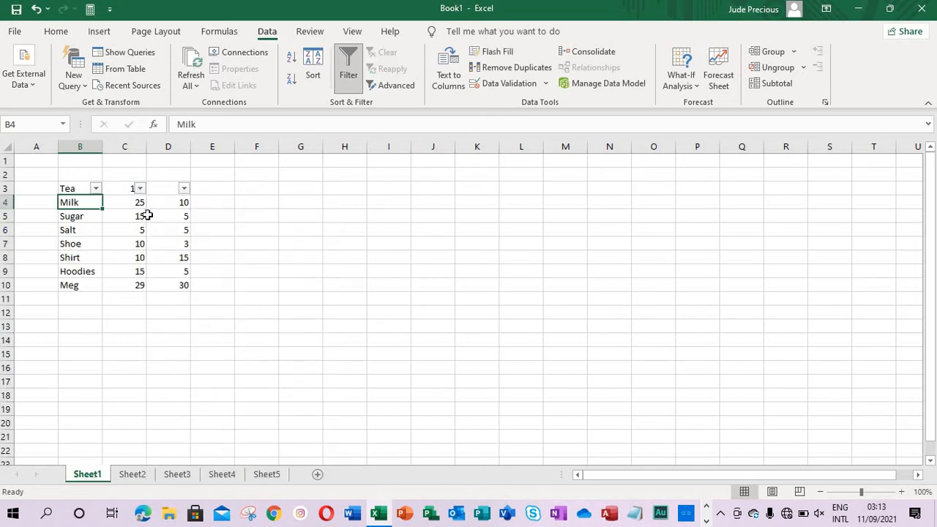
click(140, 188)
mouse_move(225, 305)
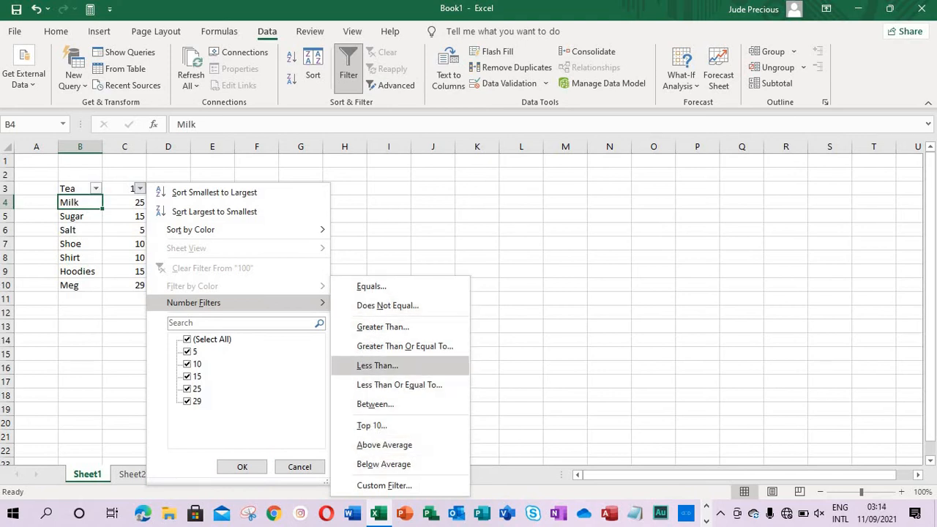
click(366, 270)
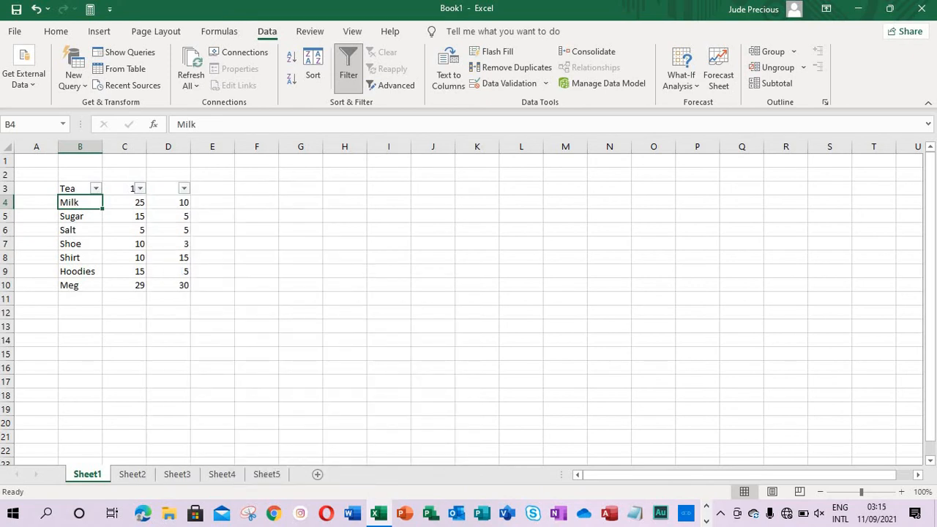
Step: Use Quick Analysis on B3:D10 to add a Sum row below the list and preview the range as a table
click(79, 188)
key(shift+Down)
key(shift+Down)
key(shift+Down)
key(shift+Down)
key(shift+Down)
key(shift+Down)
key(shift+Down)
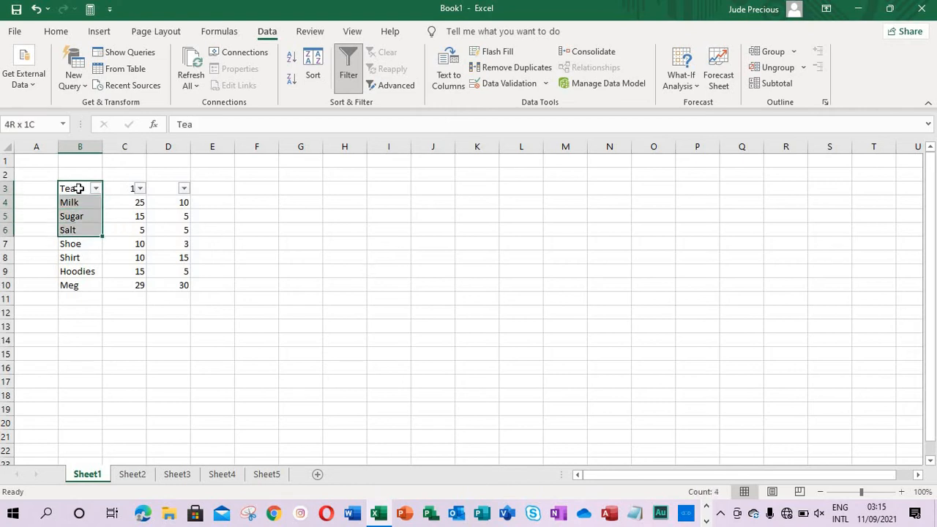
key(shift+Right)
key(shift+Right)
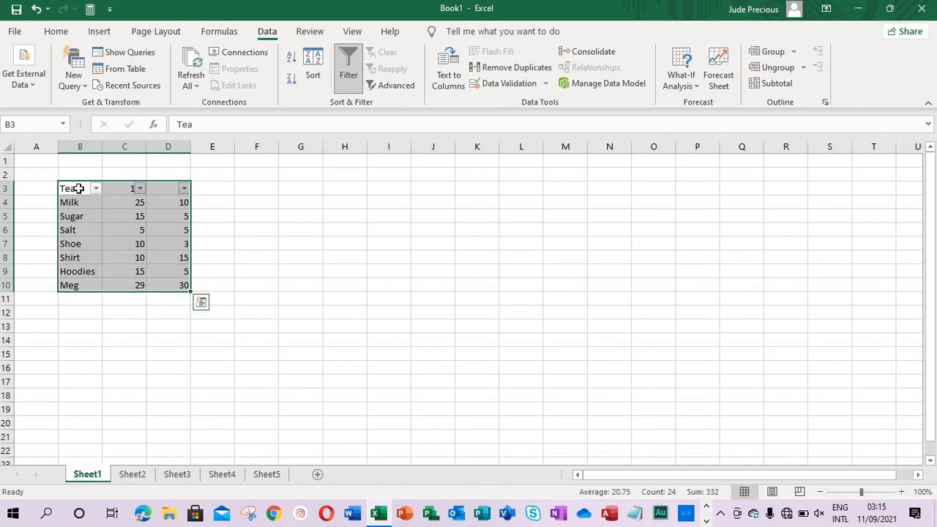
click(201, 302)
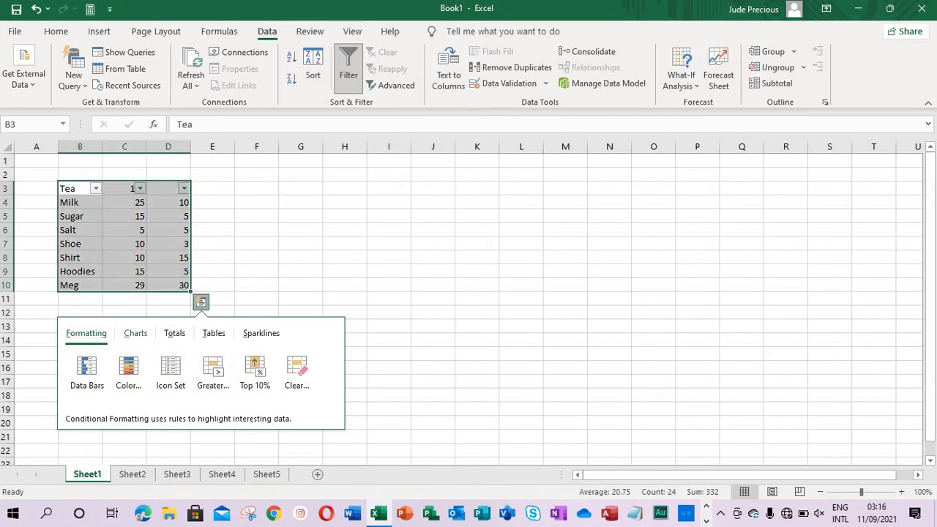
click(137, 335)
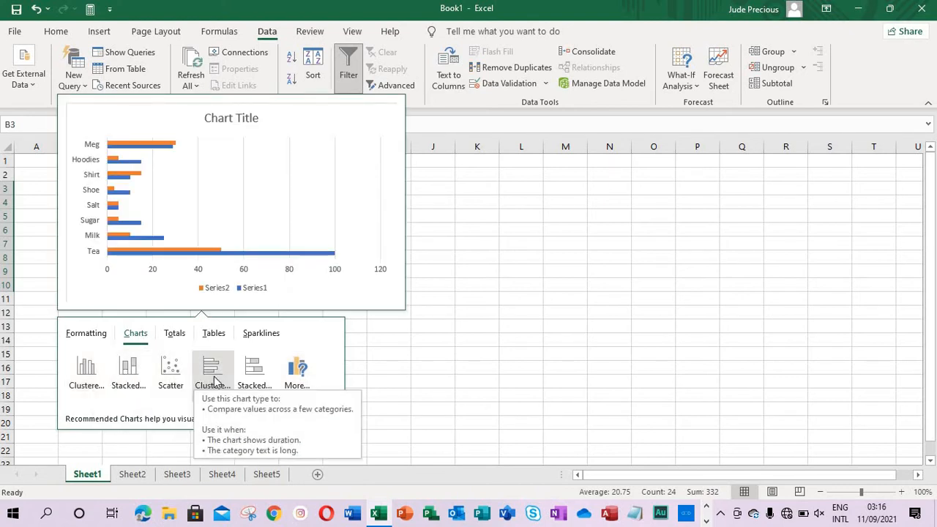
click(176, 337)
click(97, 375)
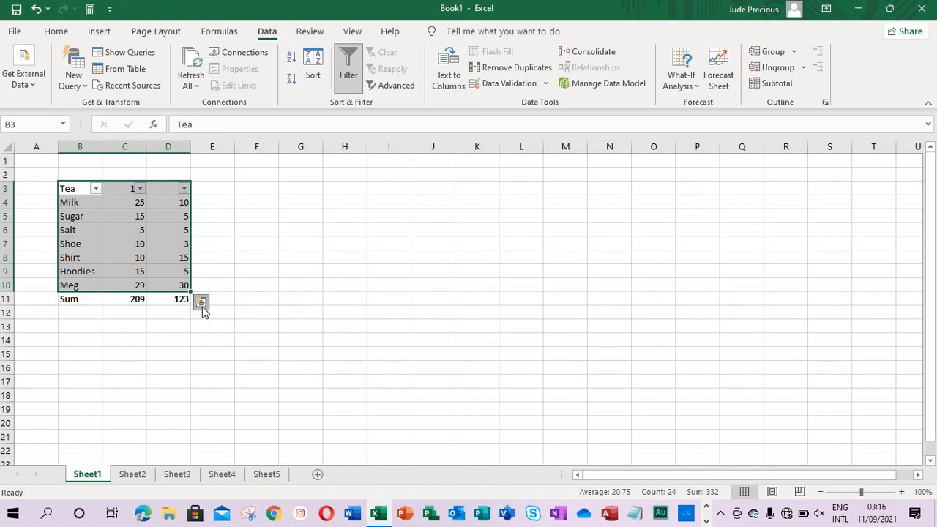
click(201, 303)
click(210, 336)
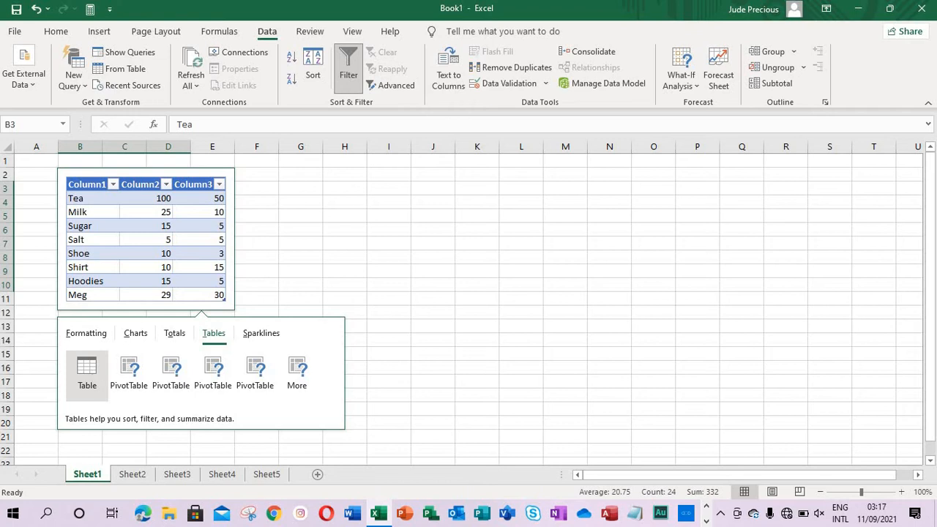
Step: On Sheet2, add list data validation to cell D6 with H4:H7 as the source
click(134, 474)
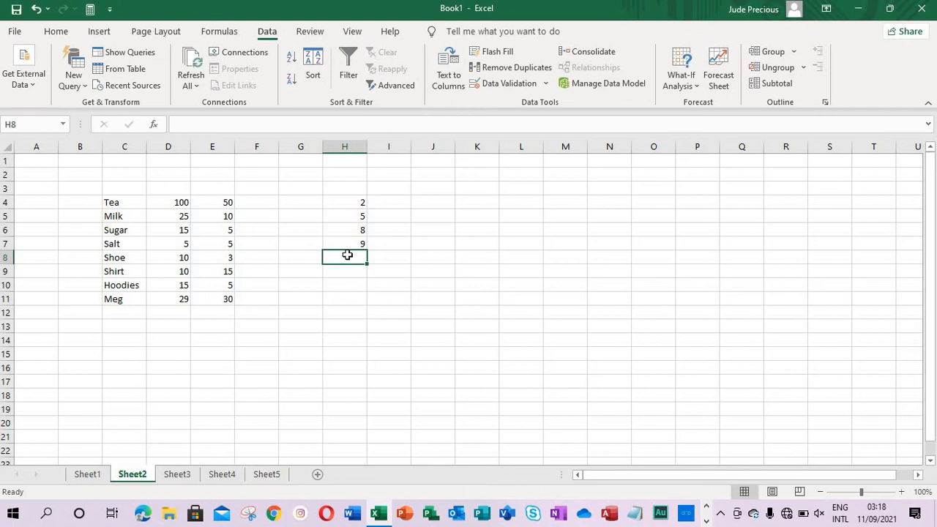
click(184, 229)
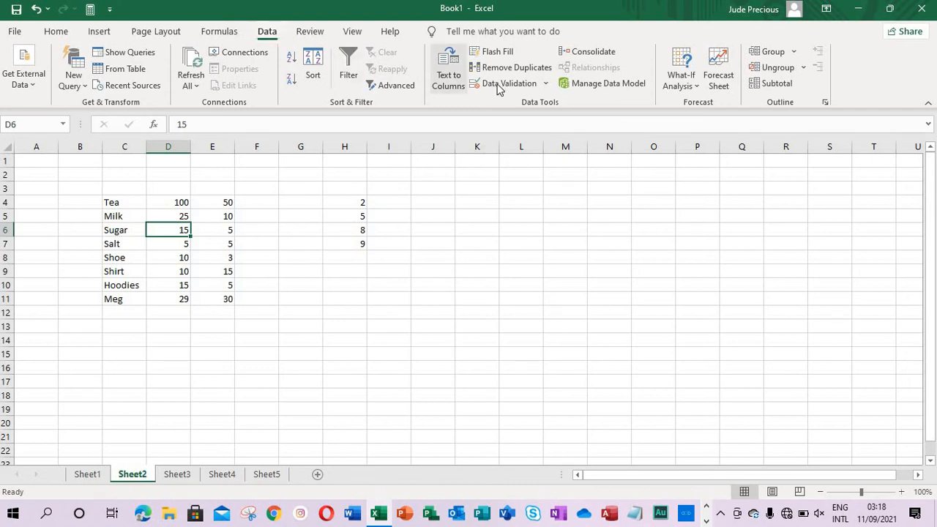
click(548, 82)
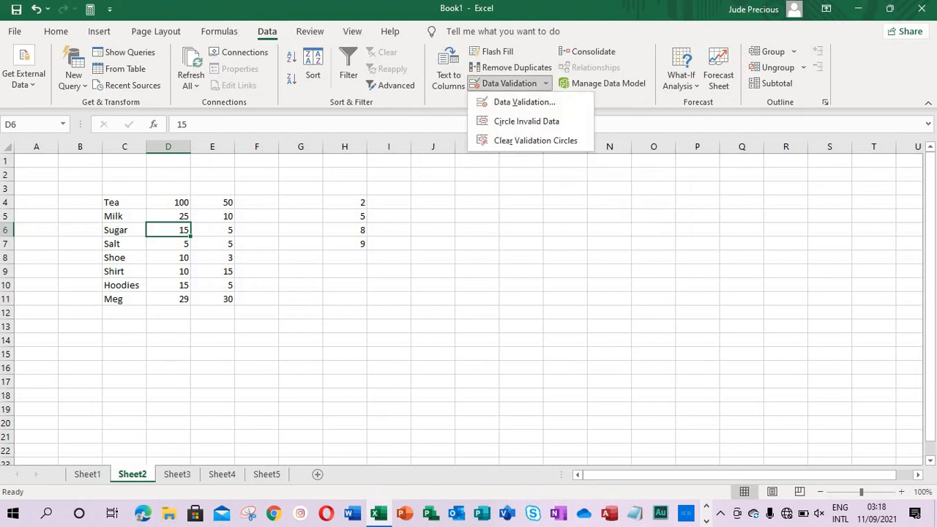
click(539, 100)
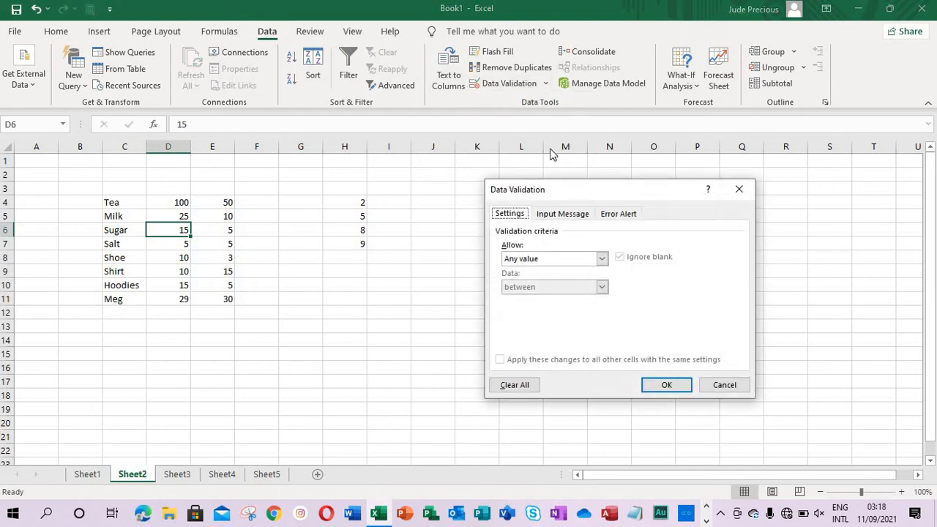
click(602, 258)
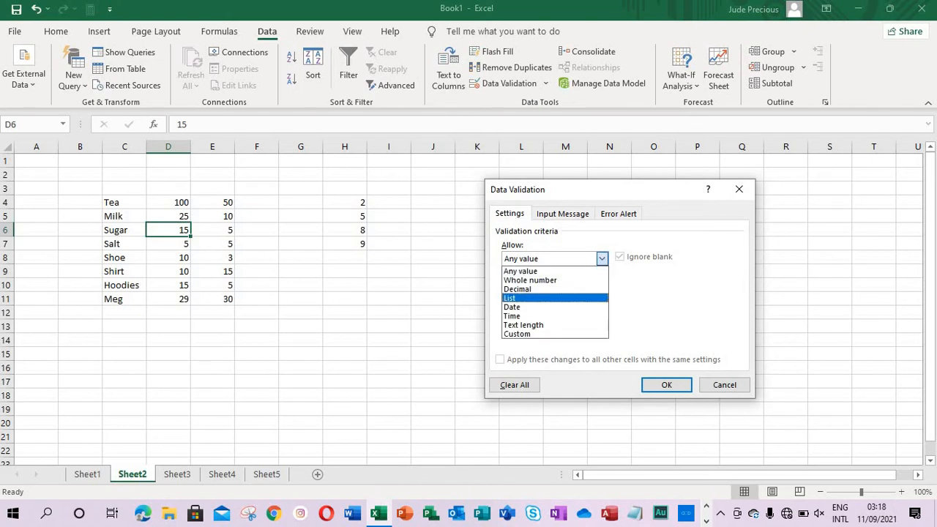
click(525, 298)
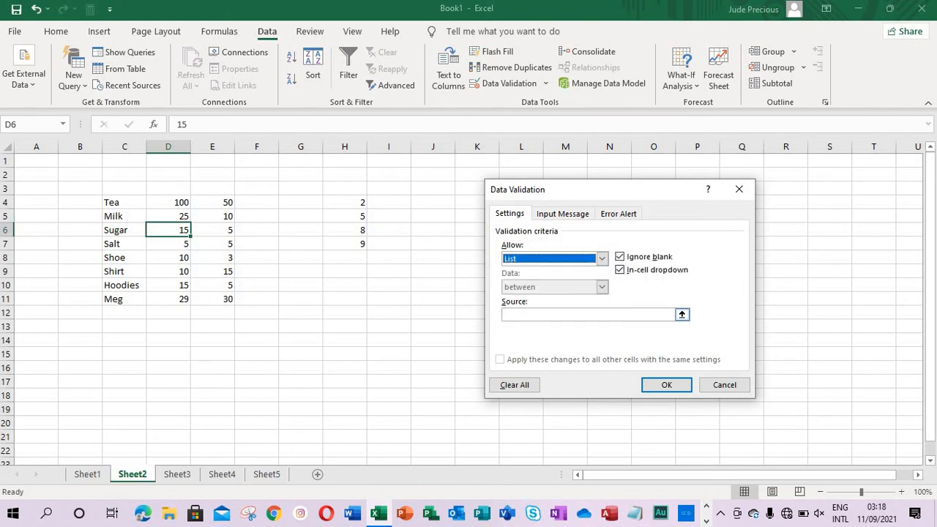
click(682, 314)
drag(358, 203, 364, 243)
click(745, 207)
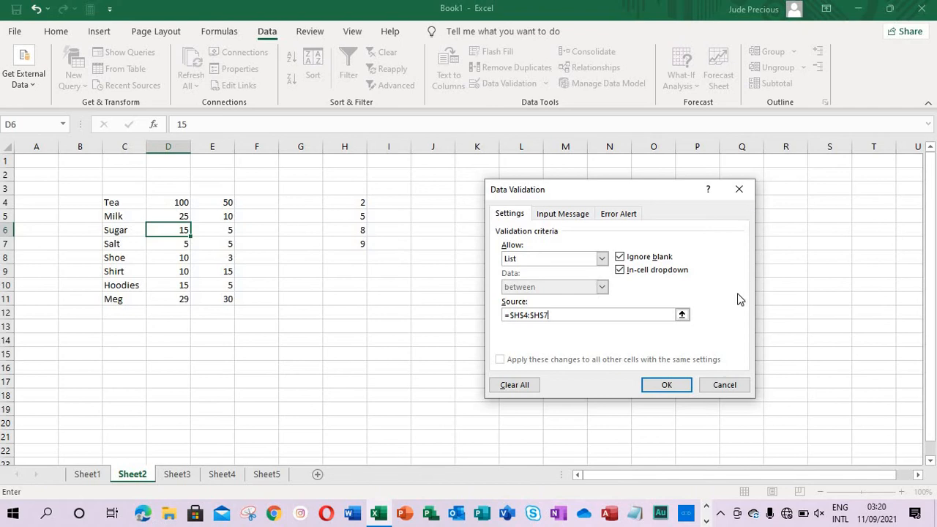
click(666, 386)
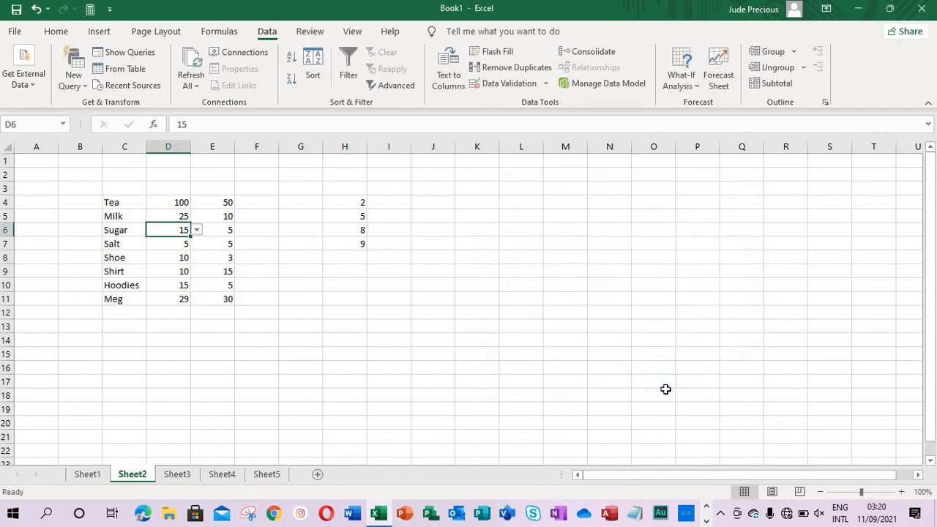
Step: View the allowed values in D6's dropdown list and try to enter 30 in the cell
click(196, 230)
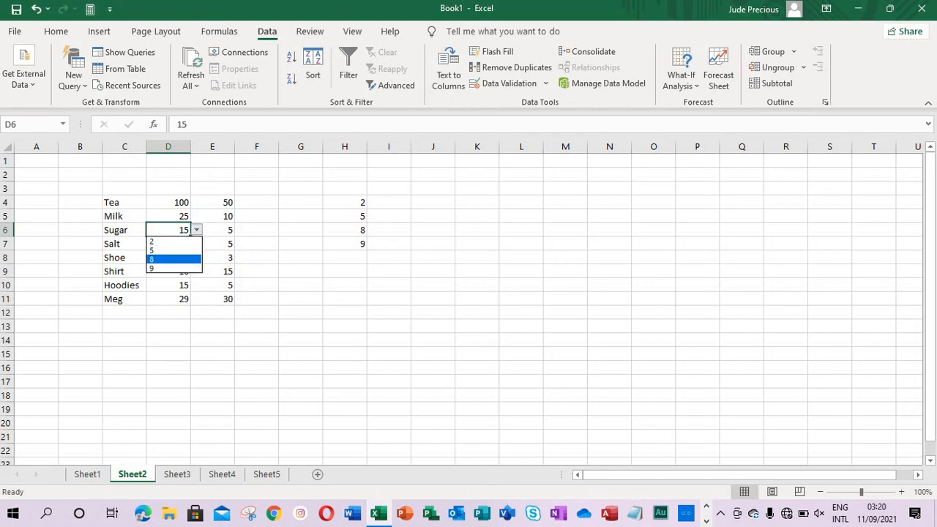
click(196, 230)
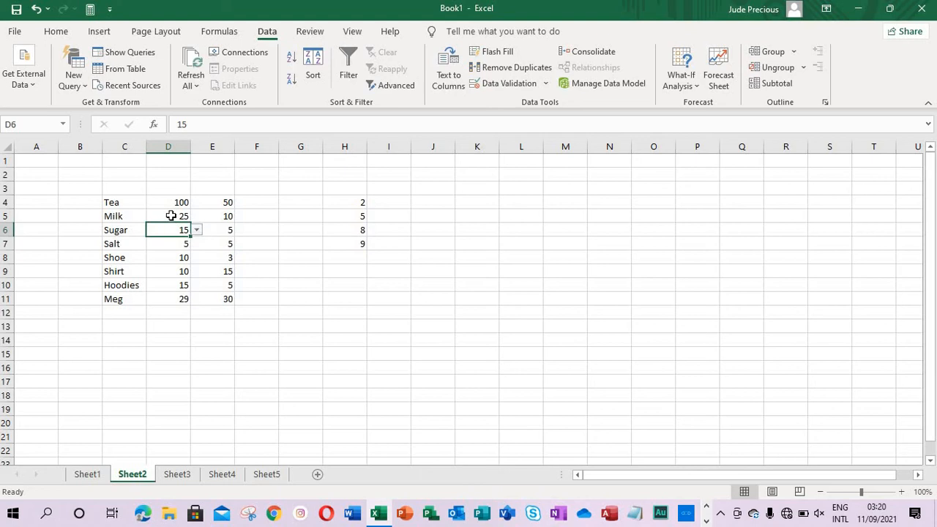
click(172, 216)
click(174, 228)
text(30)
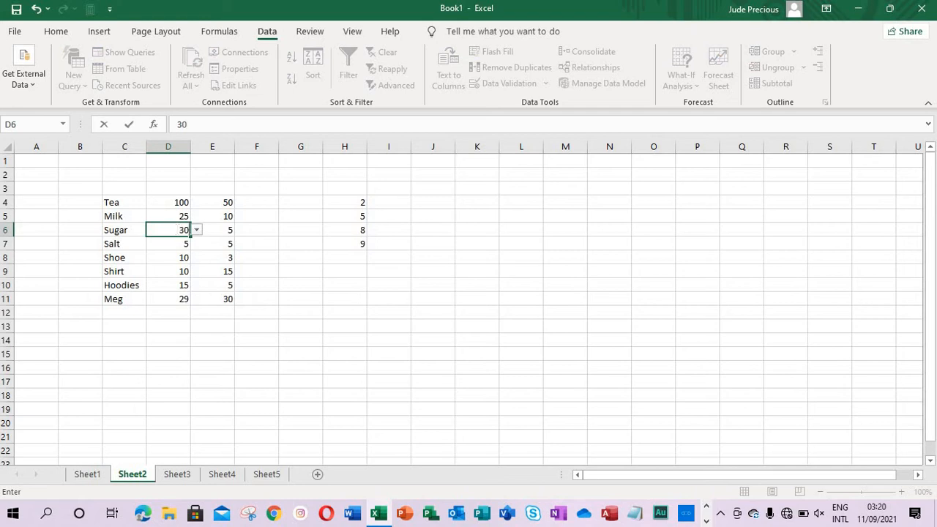
key(Return)
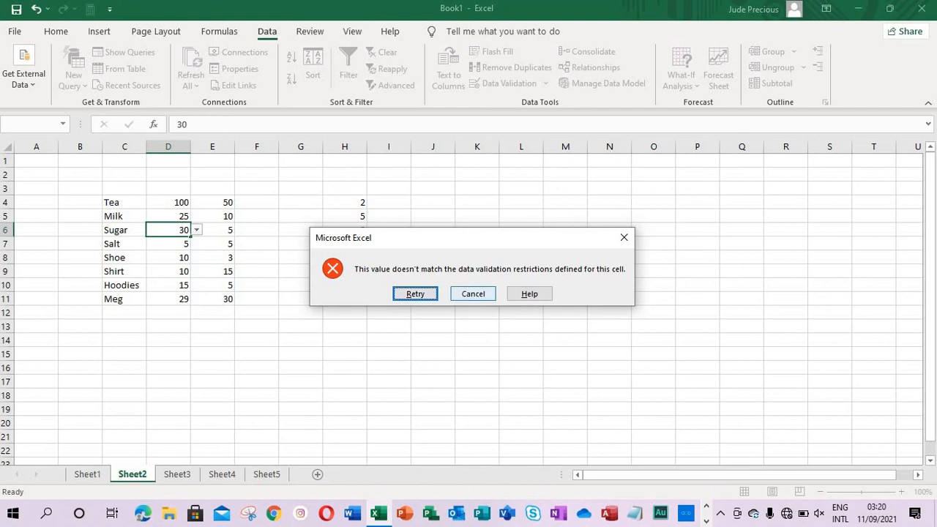
click(473, 293)
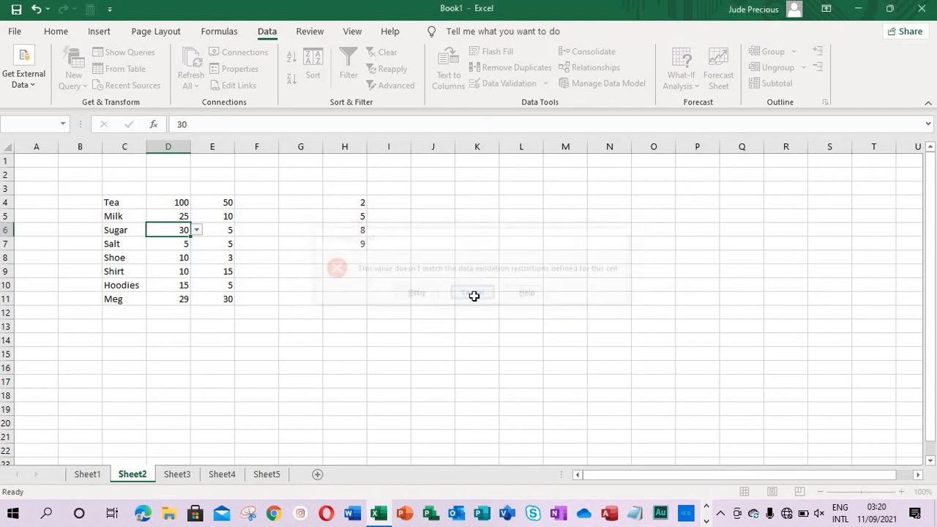
Step: On Sheet3, copy the item list C4:E11 and paste it transposed starting at cell I4
key(ctrl+Page_Down)
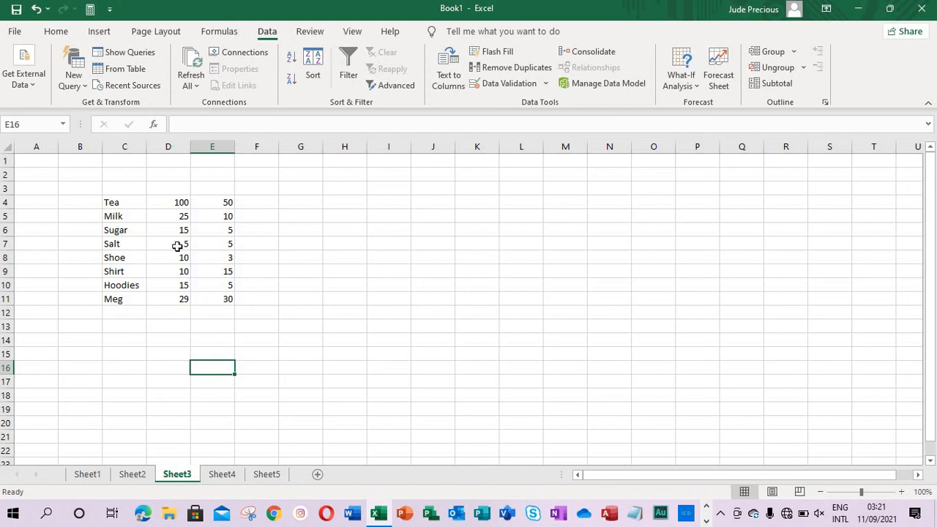
click(126, 202)
key(shift+Right)
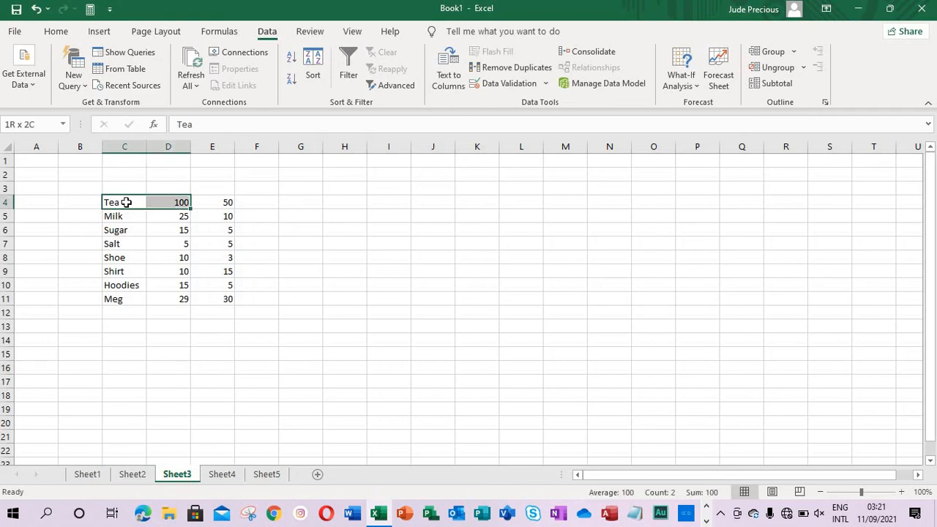
key(ctrl+a)
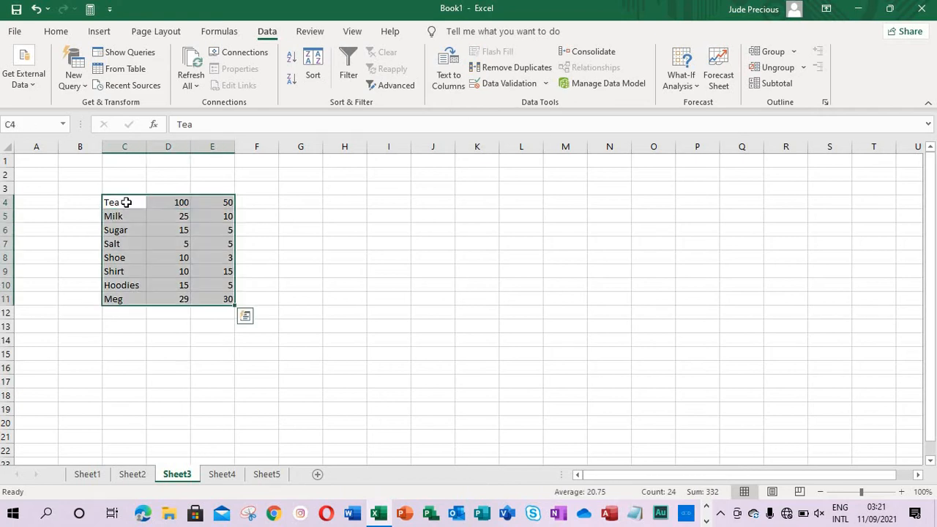
right_click(188, 270)
click(223, 158)
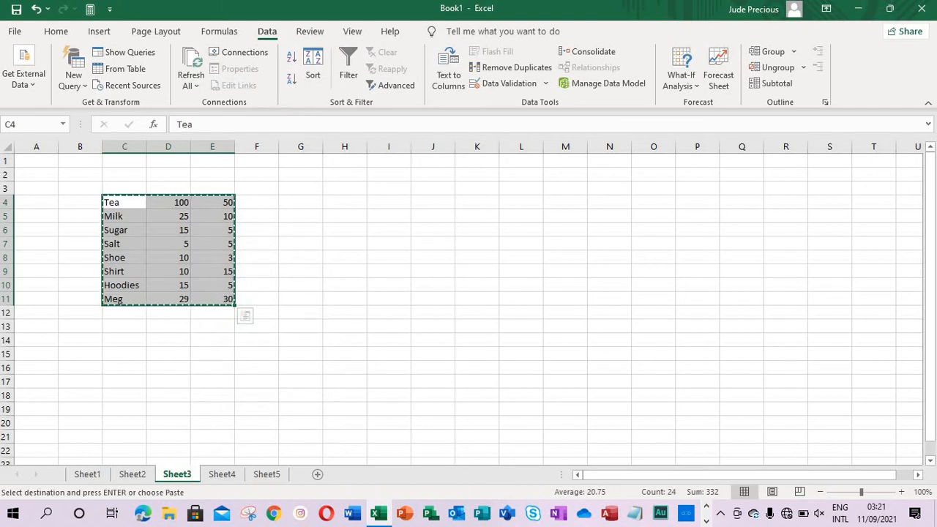
right_click(381, 203)
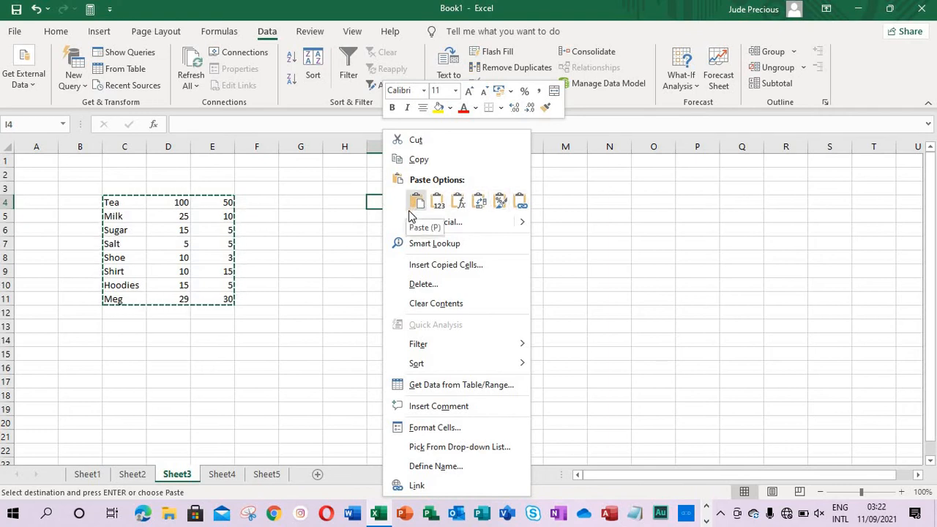
mouse_move(523, 224)
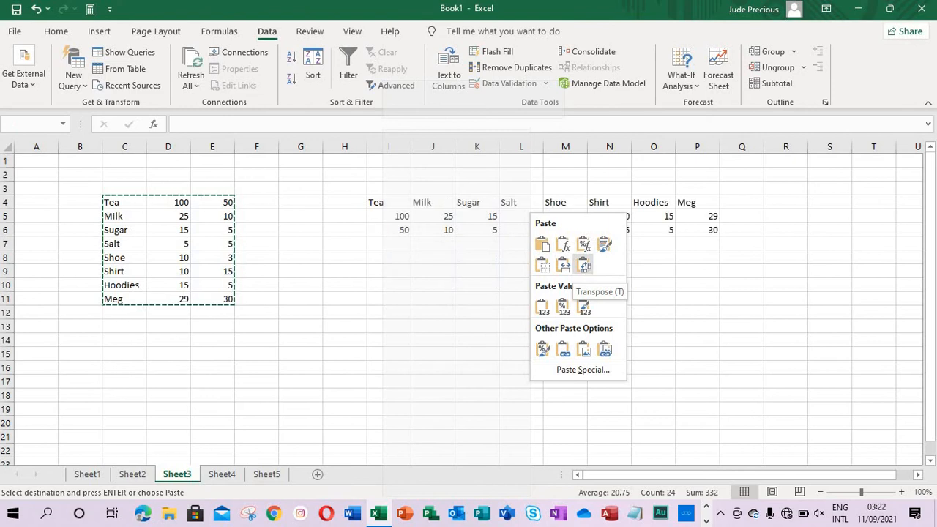
click(584, 265)
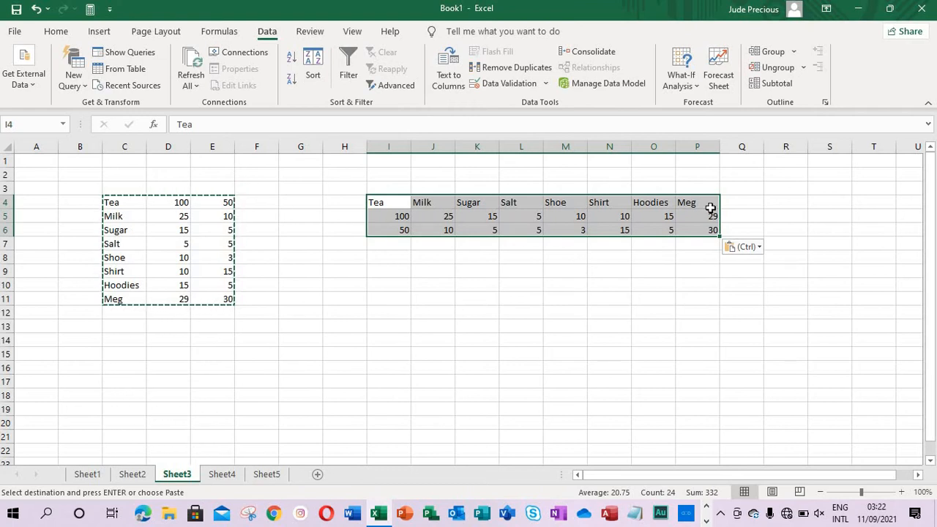
Step: Add a new sheet, enter 1 and 2 in D2:D3, and fill the number series down to D16
click(316, 475)
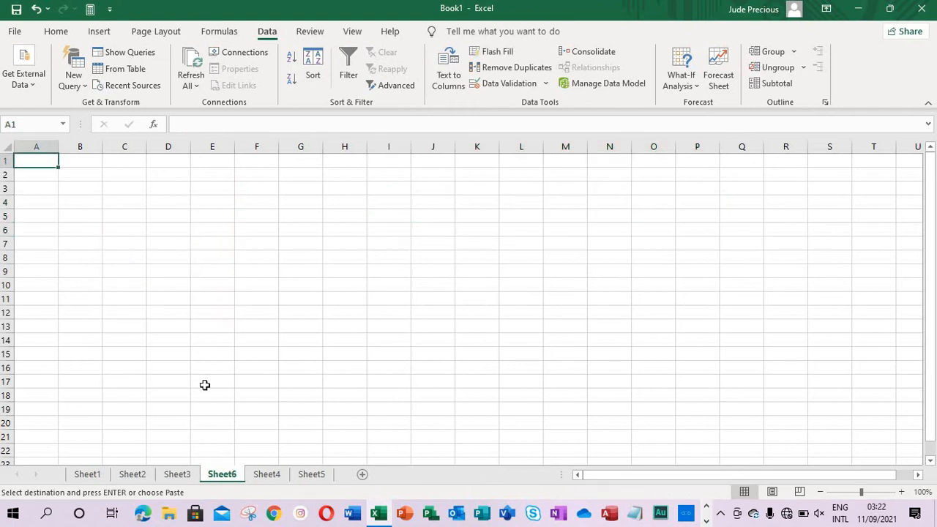
click(174, 172)
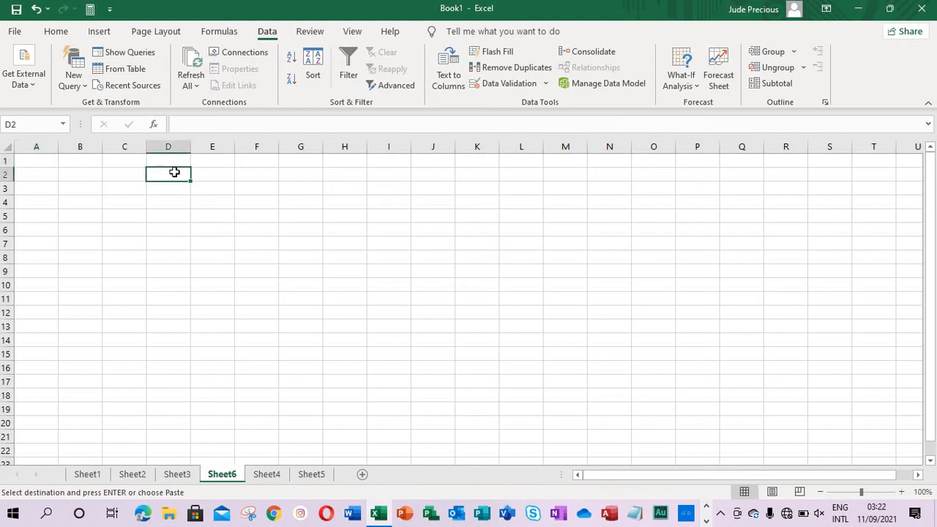
text(1)
key(Return)
text(2)
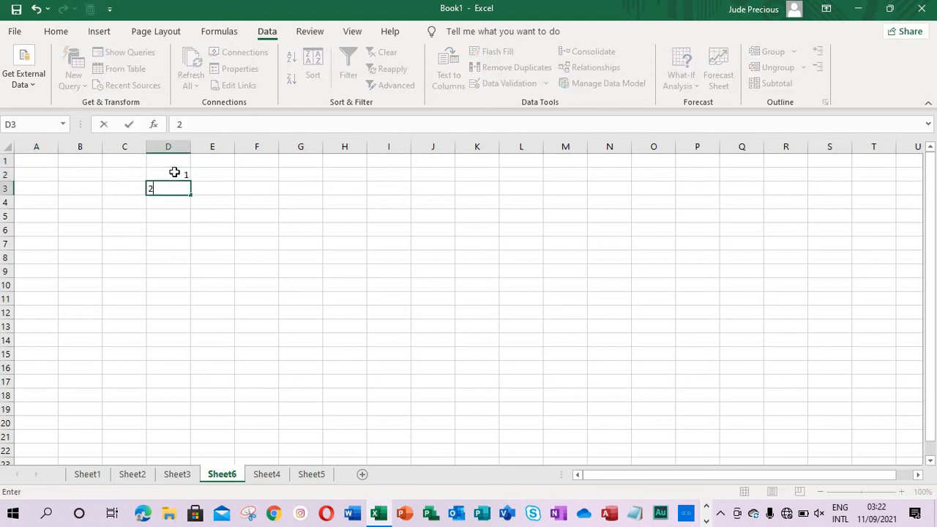
click(174, 172)
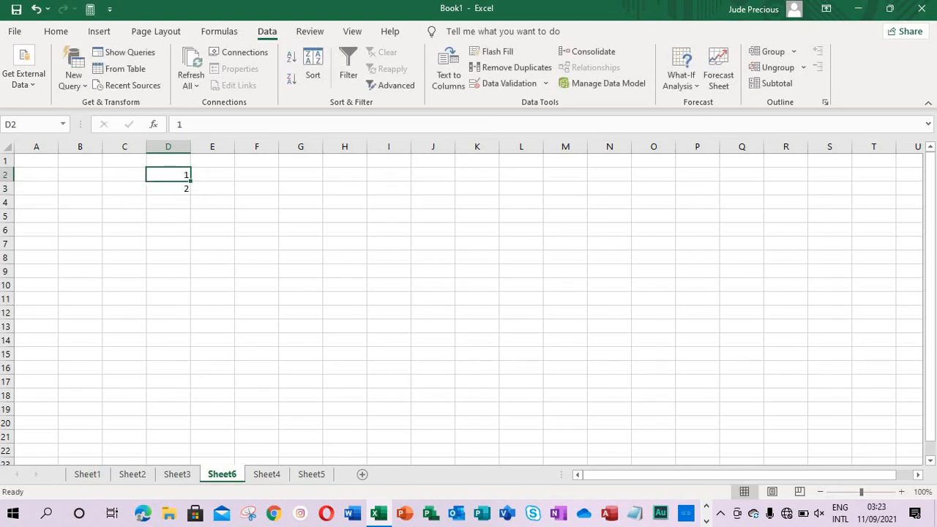
drag(184, 178, 191, 372)
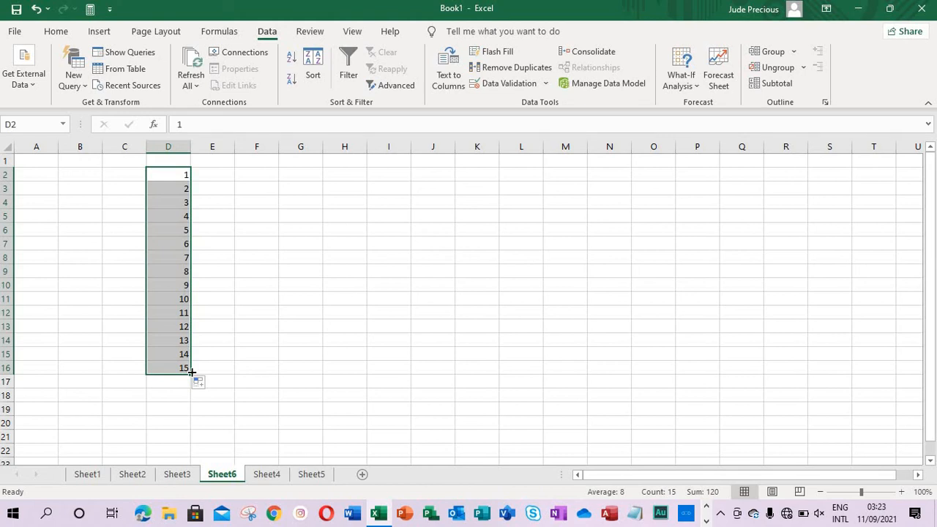
click(173, 175)
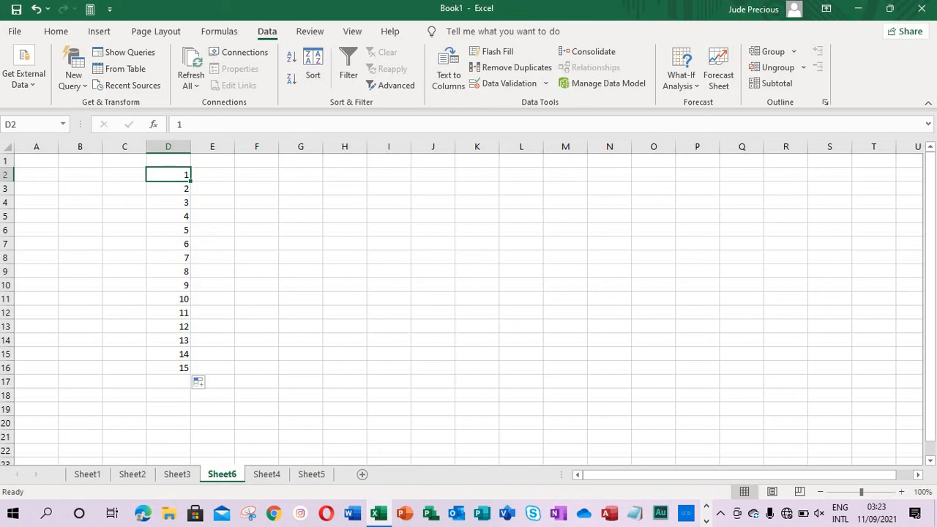
Step: Enter 1 in cell F2 and copy that single value down to F10 by filling
click(252, 176)
text(1)
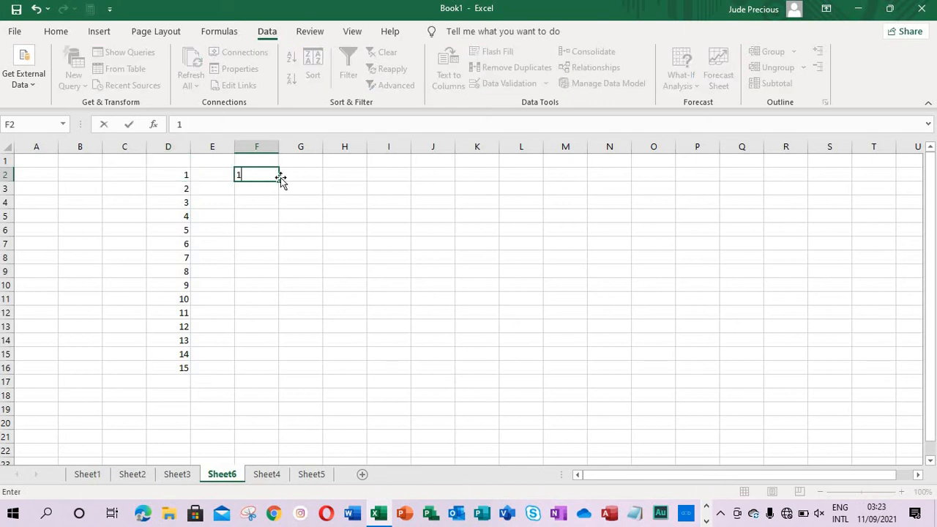
key(ctrl+Return)
drag(279, 181, 273, 297)
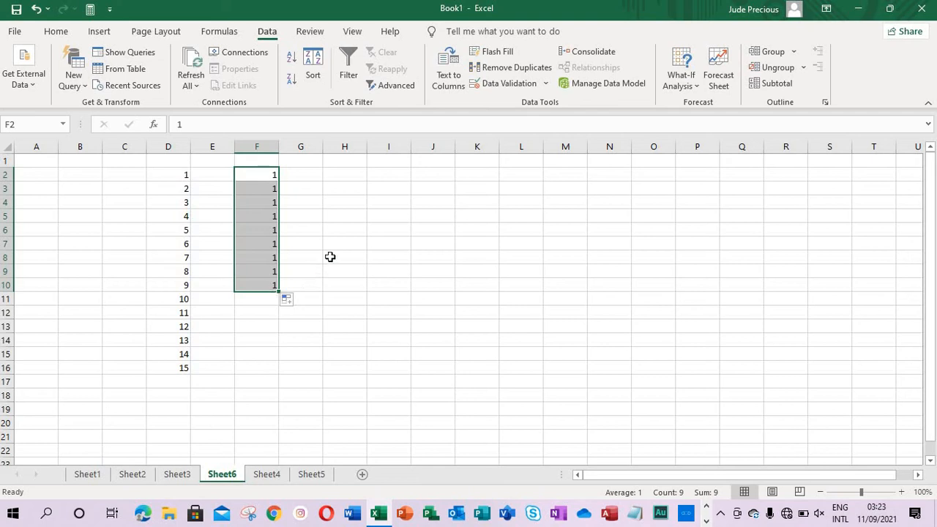
Step: Enter Monday and Tuesday in H2:H3 and fill the weekday series down to Sunday in H8
click(344, 174)
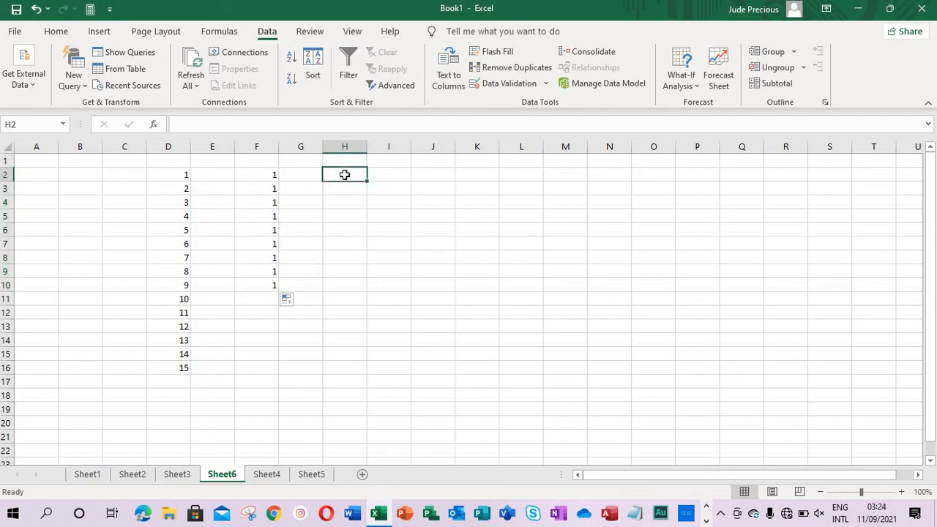
text(Monday)
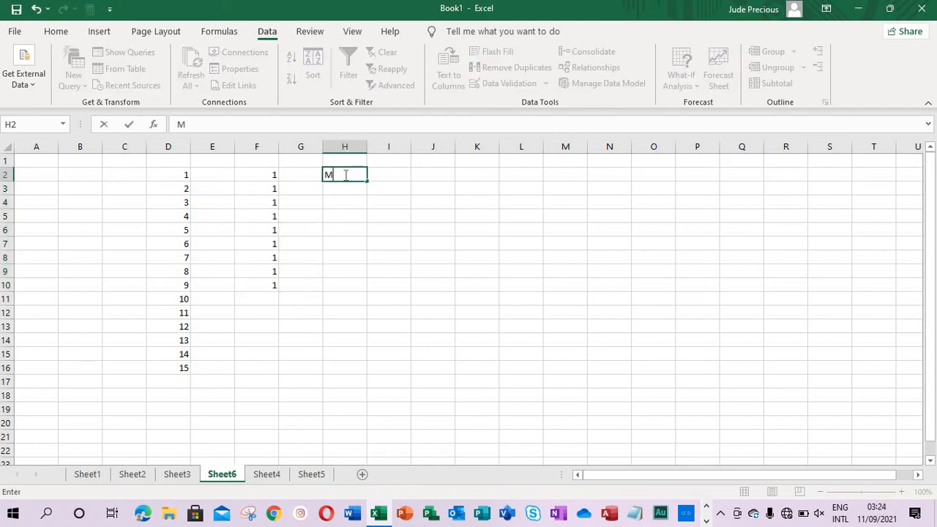
key(Return)
text(Tuesday)
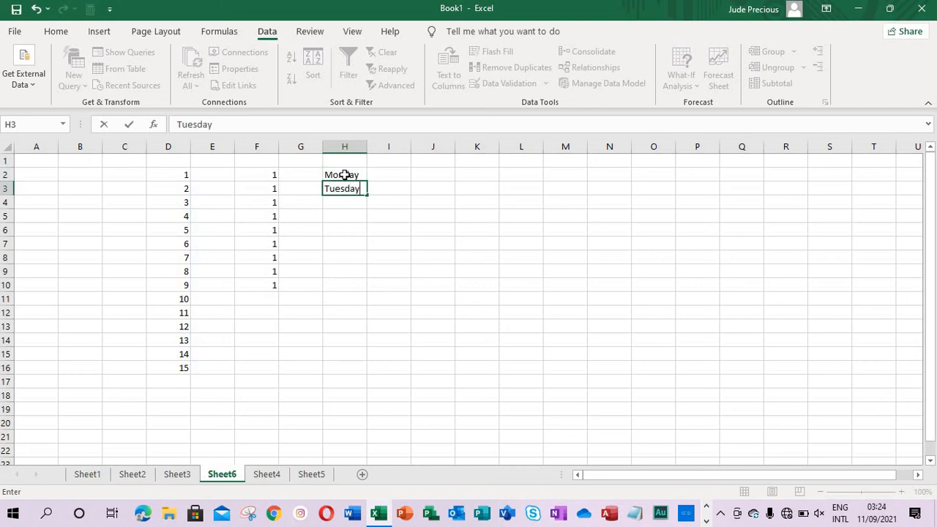
click(355, 176)
drag(355, 177, 363, 268)
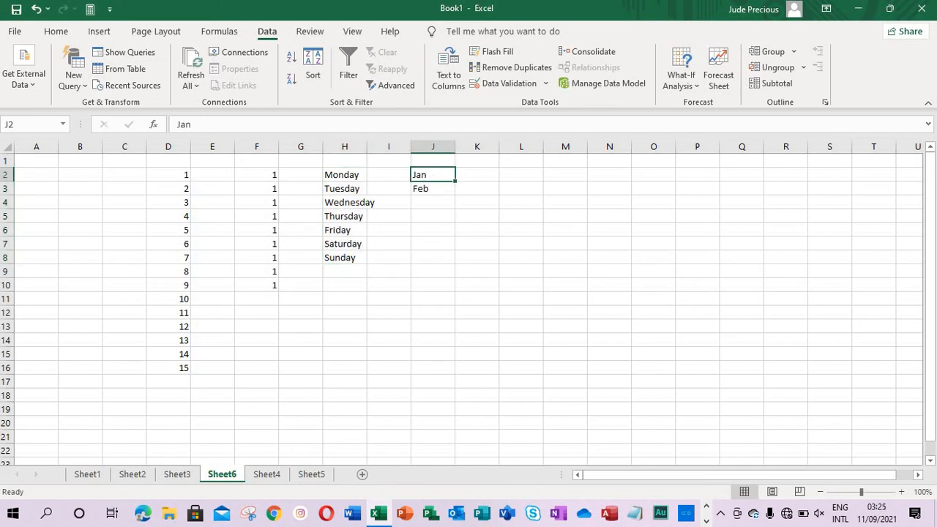
Step: Extend the month series from Jan and Feb in J2:J3 down to Dec in J13
drag(455, 181, 458, 334)
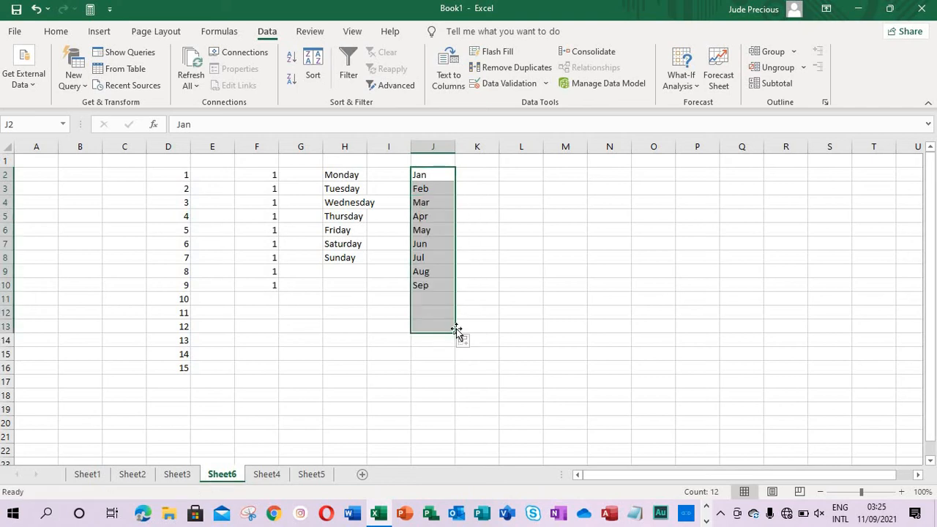
Step: Enter the dates 1/2/2021 and 2/2/2021 in L2:L3 and fill the date series down column L
click(531, 174)
text(1/2/2021)
key(Return)
text(2/2/2021)
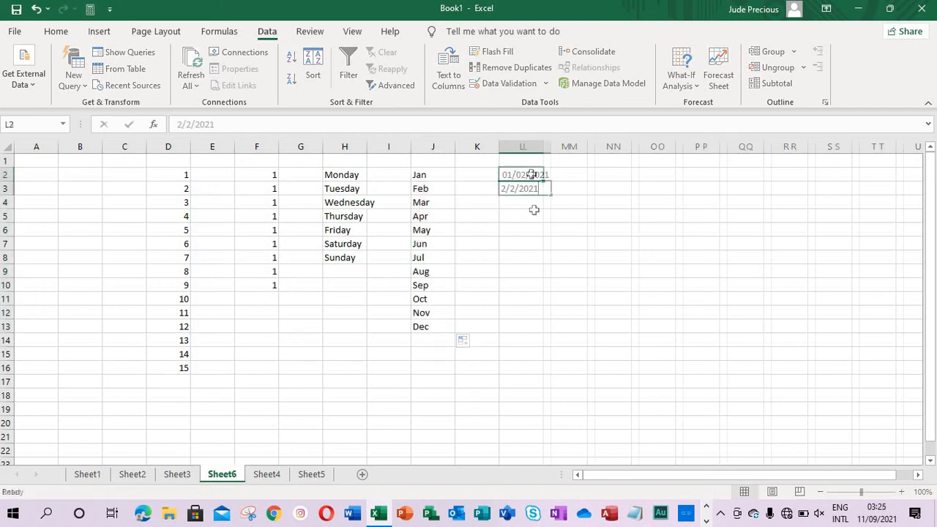
click(535, 211)
click(543, 175)
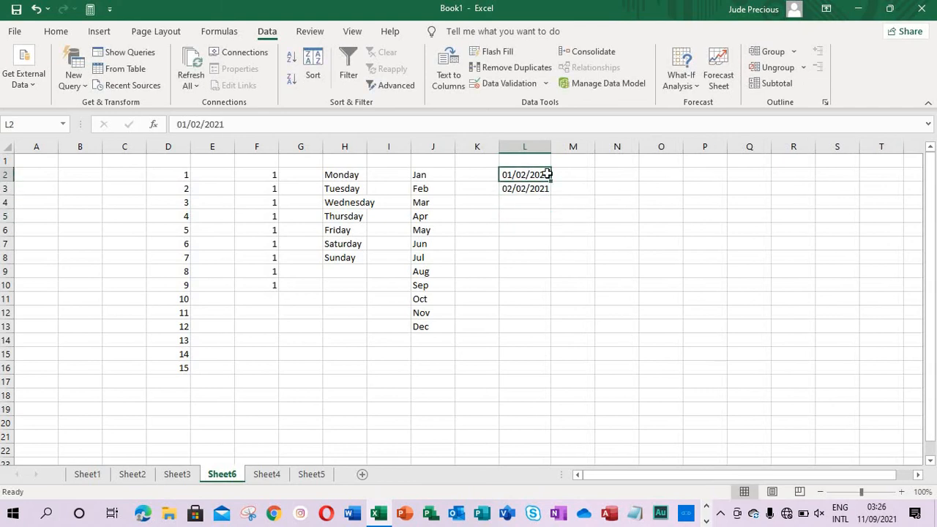
drag(547, 174, 545, 189)
drag(550, 195, 549, 337)
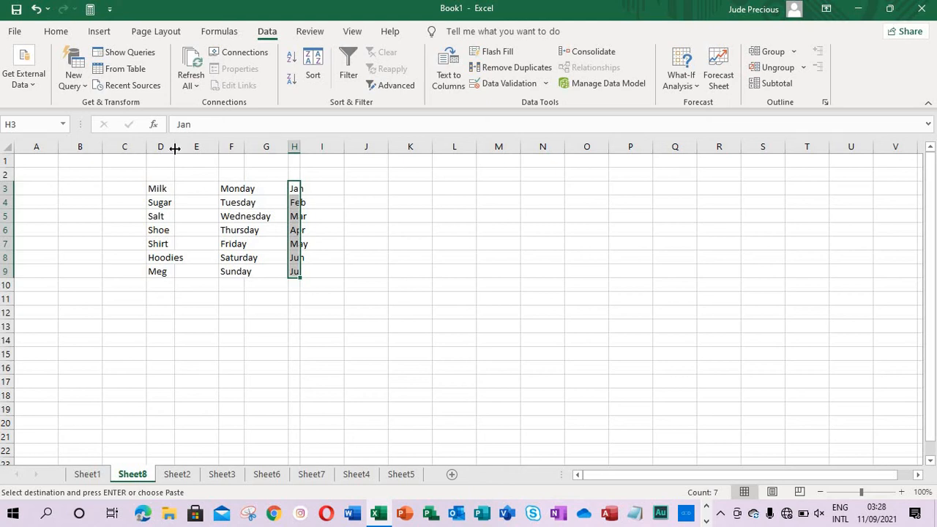
Step: Try auto-fitting the widths of columns D and F one at a time, and undo both width changes
double_click(174, 148)
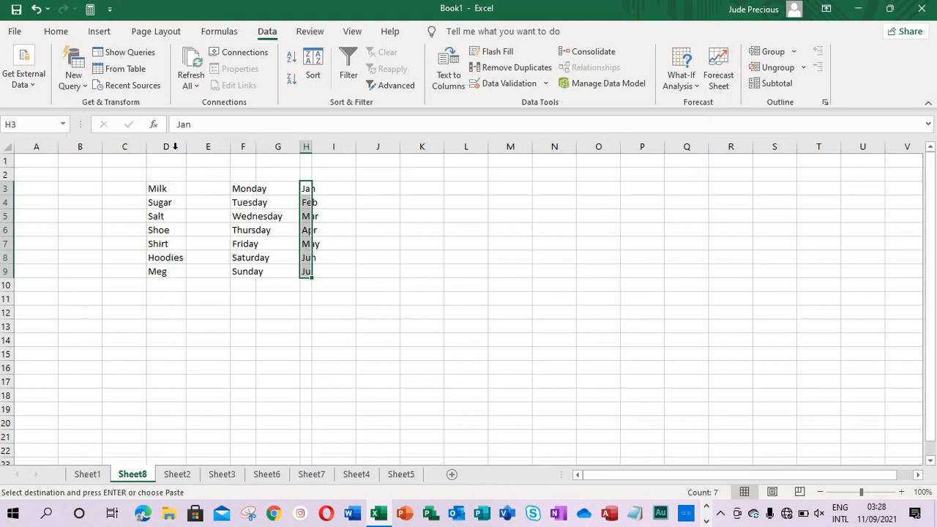
double_click(254, 147)
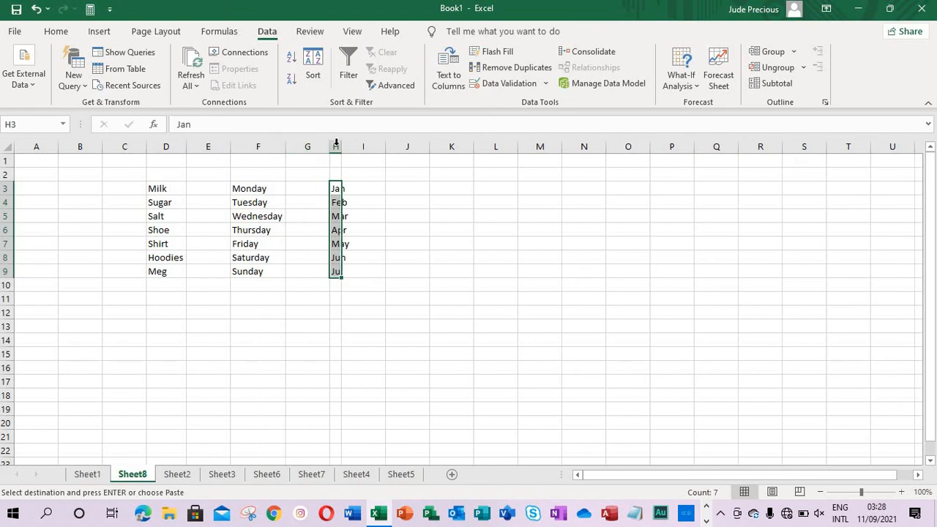
key(ctrl+z)
key(ctrl+z)
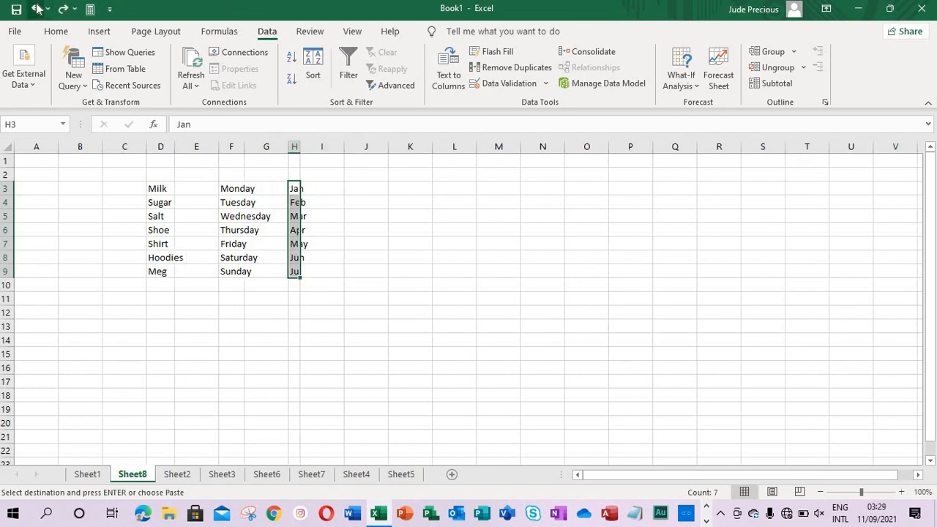
Step: Select the whole sheet and auto-fit all column widths to their contents at once
click(9, 148)
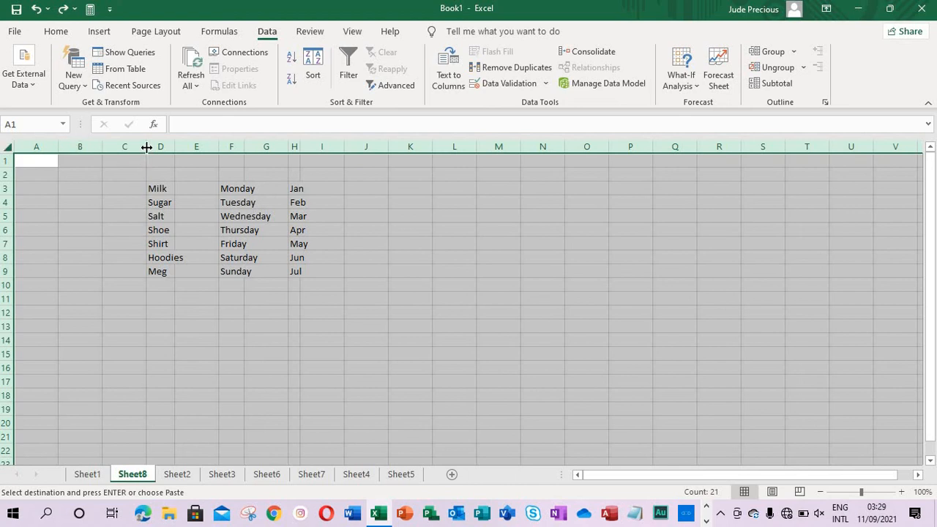
double_click(174, 146)
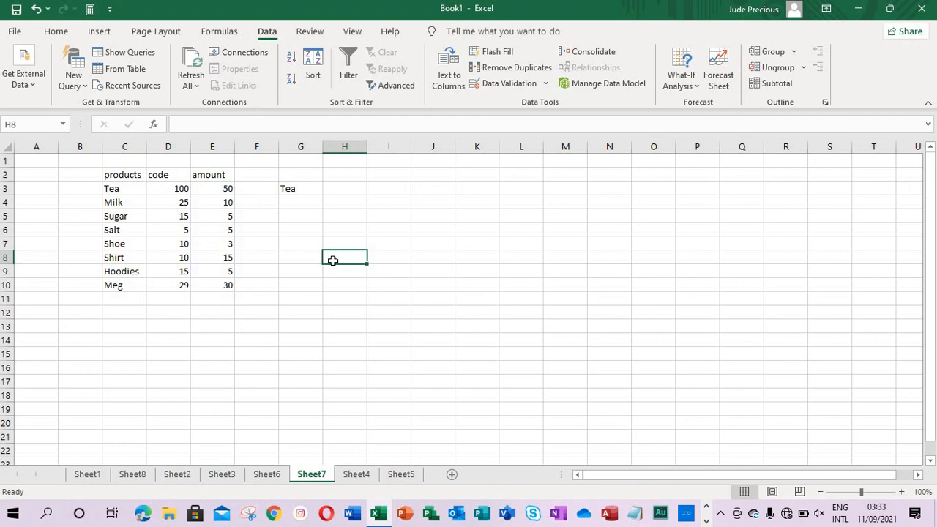
Step: Start a VLOOKUP formula in H3 beside Tea, using cell C3 as the lookup value
click(336, 189)
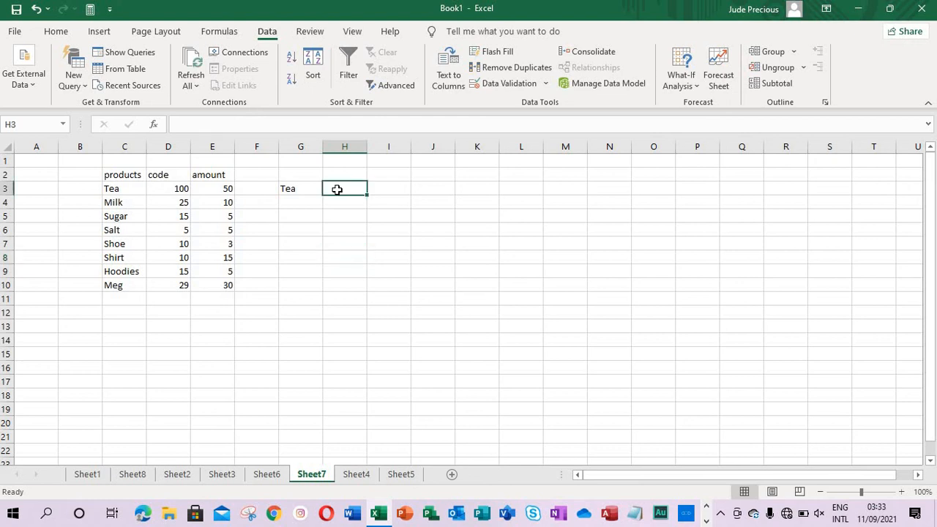
text(=)
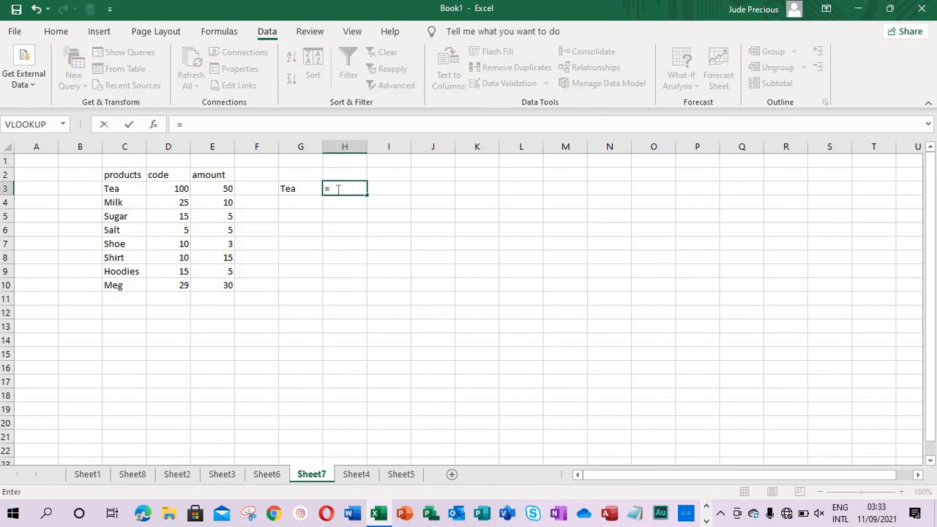
text(vl)
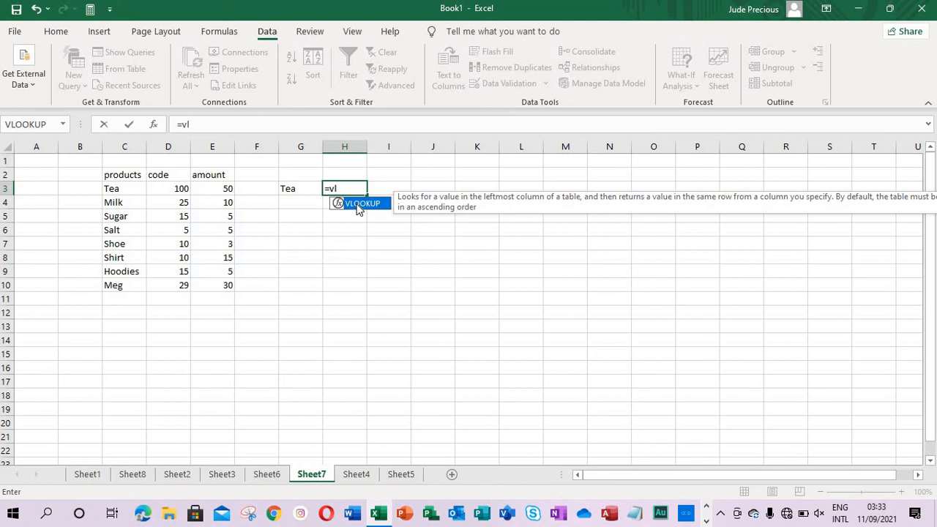
double_click(358, 204)
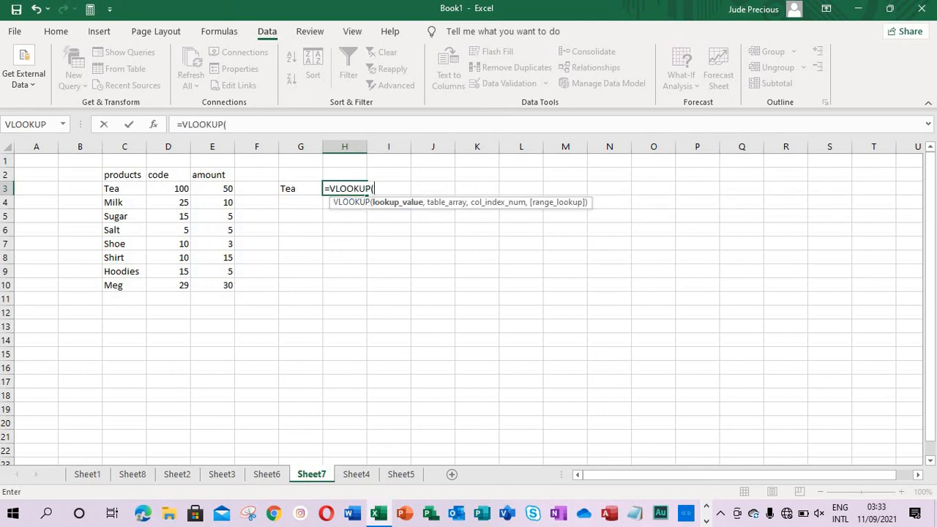
click(115, 189)
text(,)
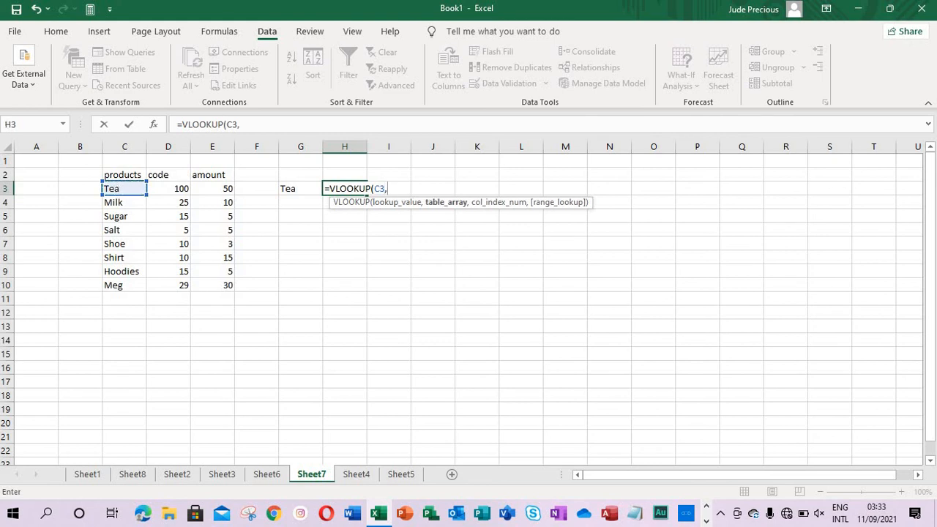
Step: Add the product table C2:E10, including its headers, as the table array of the VLOOKUP formula
click(113, 176)
key(shift+Right)
key(shift+Right)
key(ctrl+shift+Down)
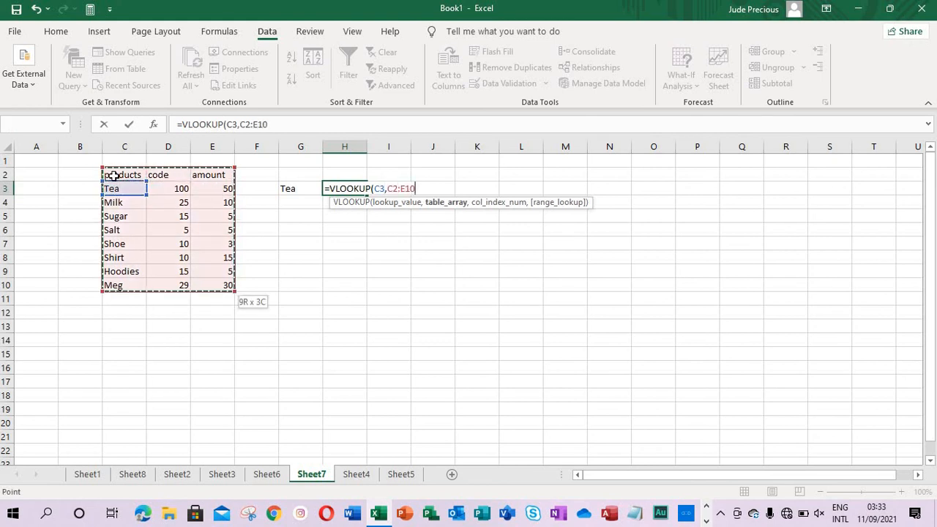
text(,)
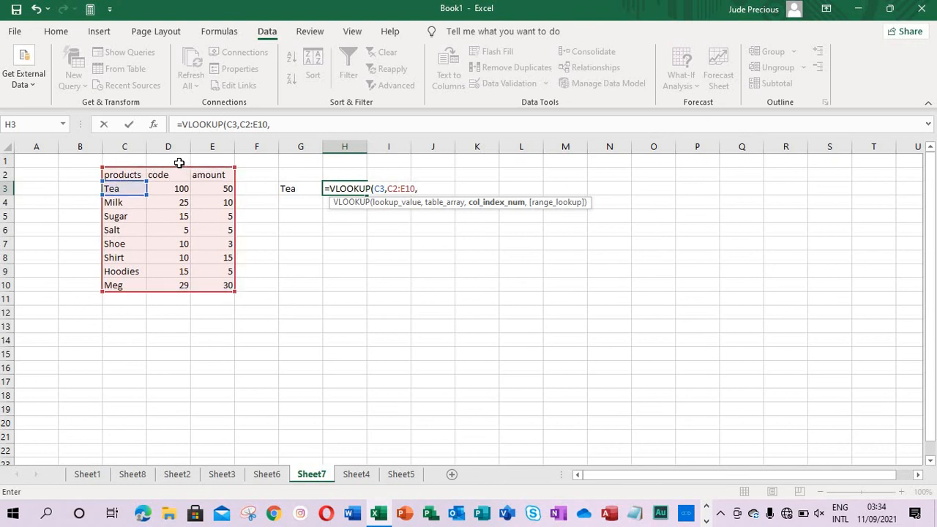
Step: Complete the VLOOKUP formula in H3 with column index 2 and FALSE for an exact match
text(2,)
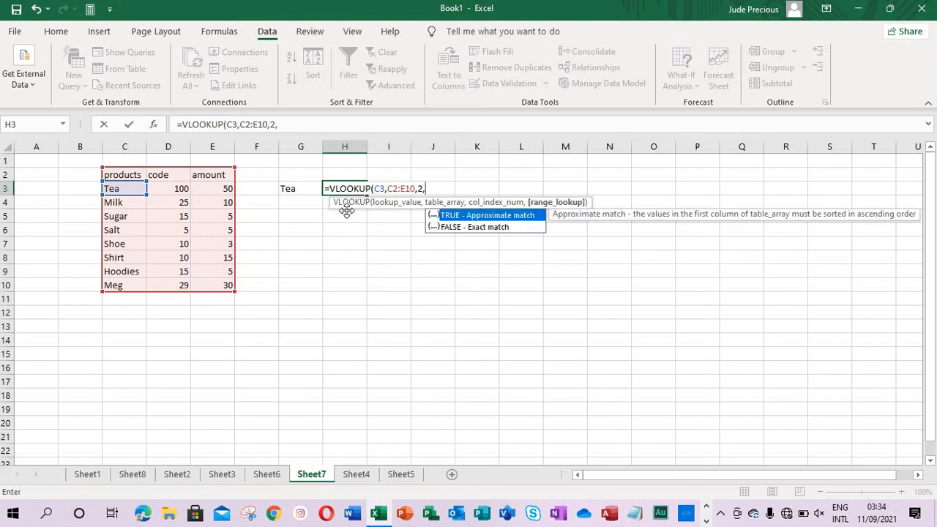
click(487, 227)
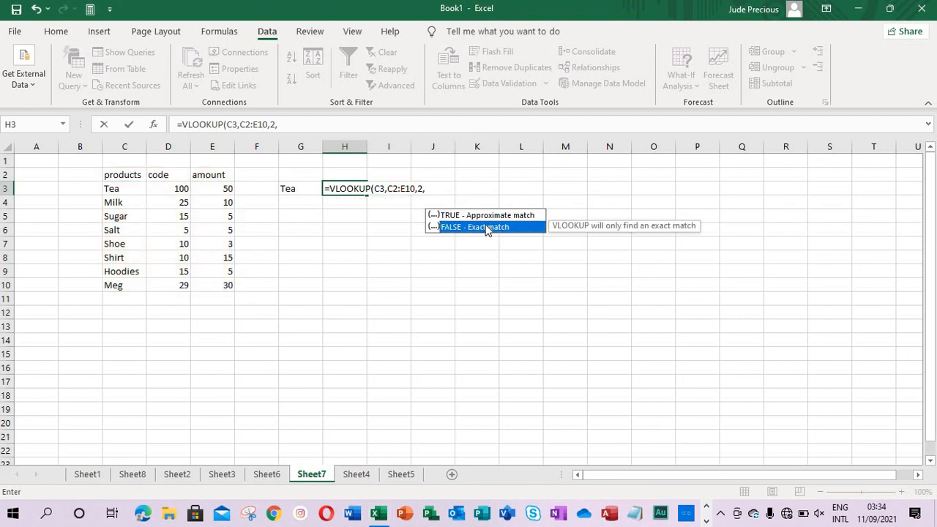
double_click(486, 227)
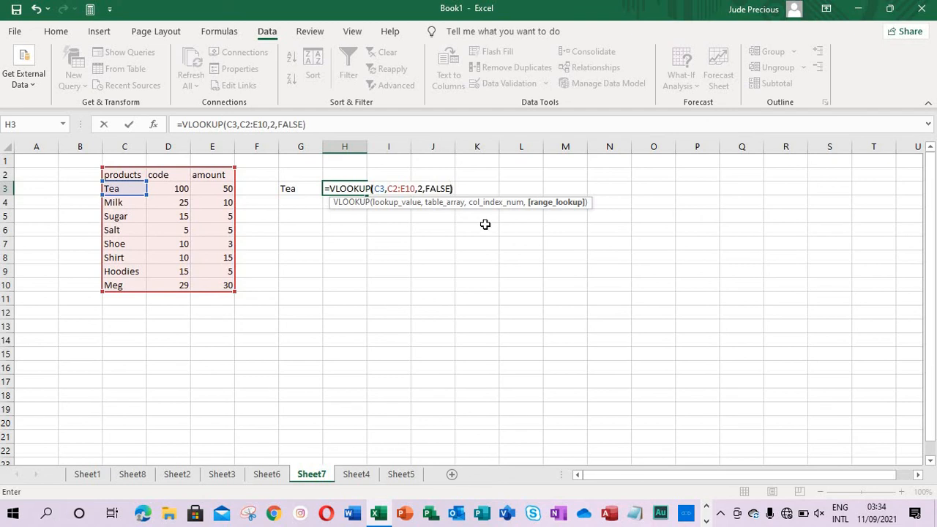
text())
key(Return)
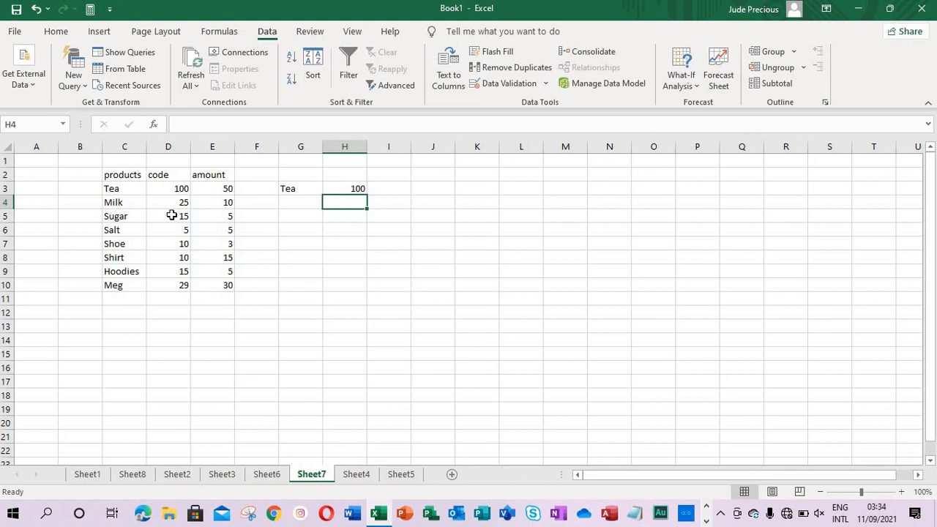
Step: Change the code of Tea in D3 to 50 to test the lookup formula
click(184, 188)
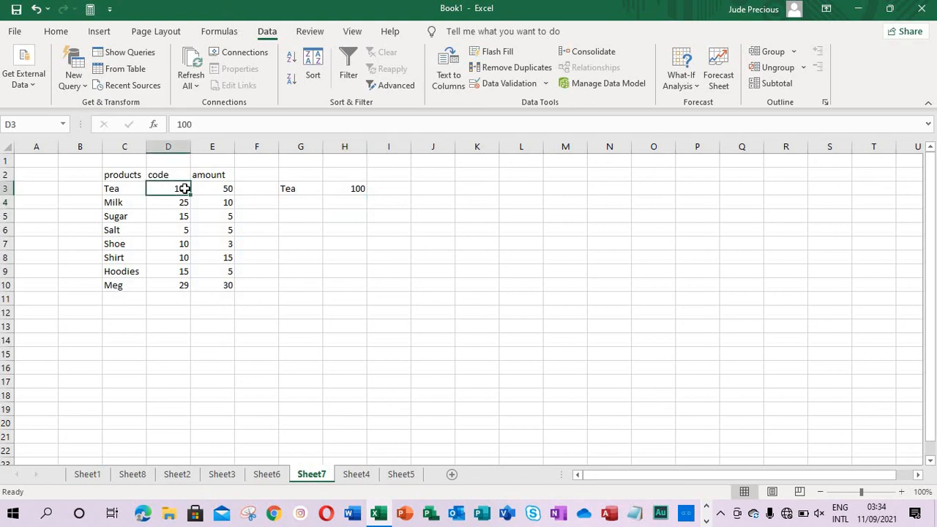
text(50)
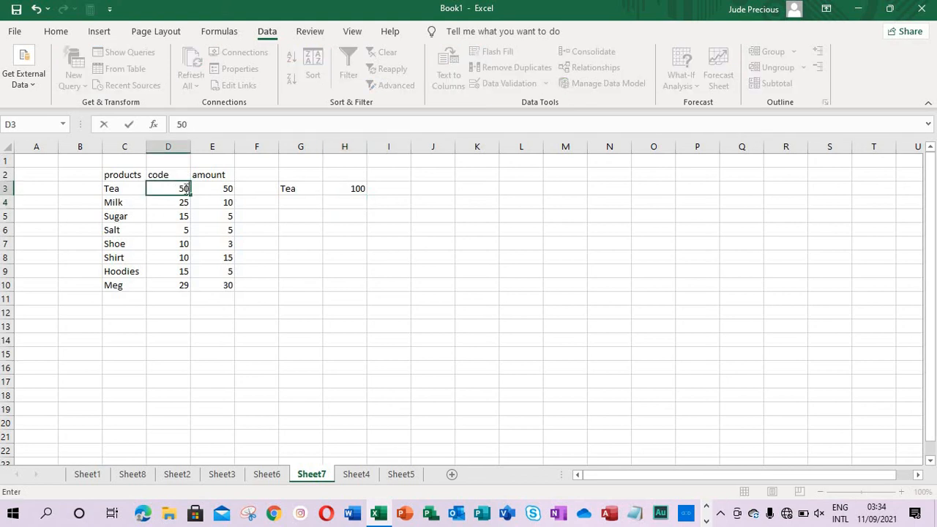
key(Return)
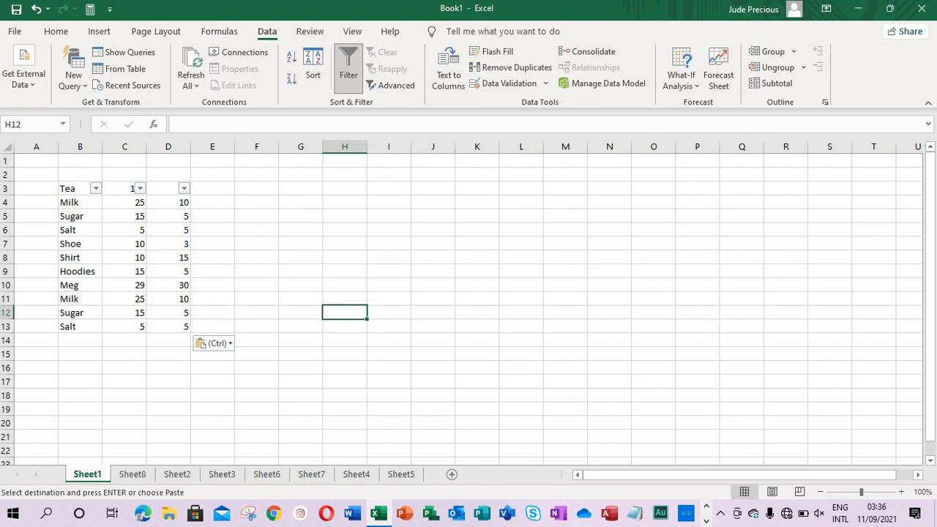
Step: Remove duplicate rows from B3:D13 on Sheet1, comparing only Column B with Columns C and D excluded
click(73, 188)
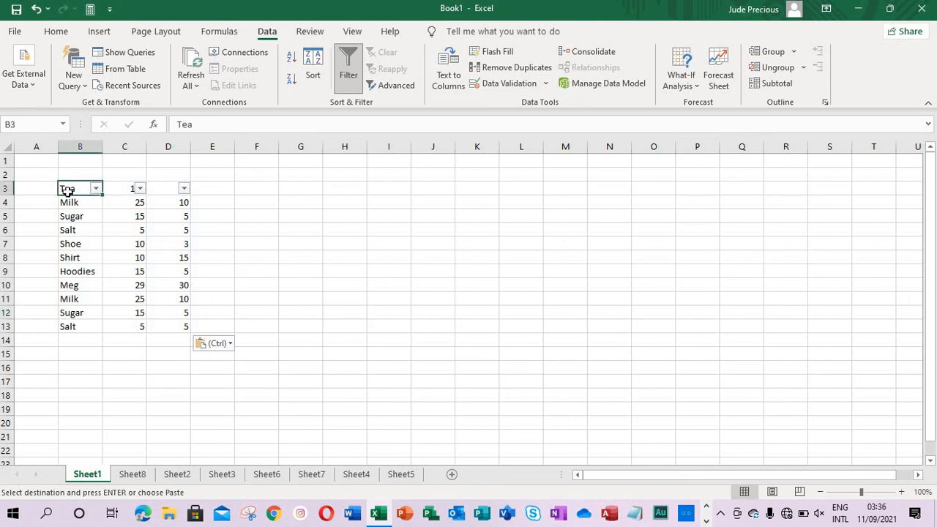
key(shift+Right)
key(shift+Right)
key(ctrl+shift+Down)
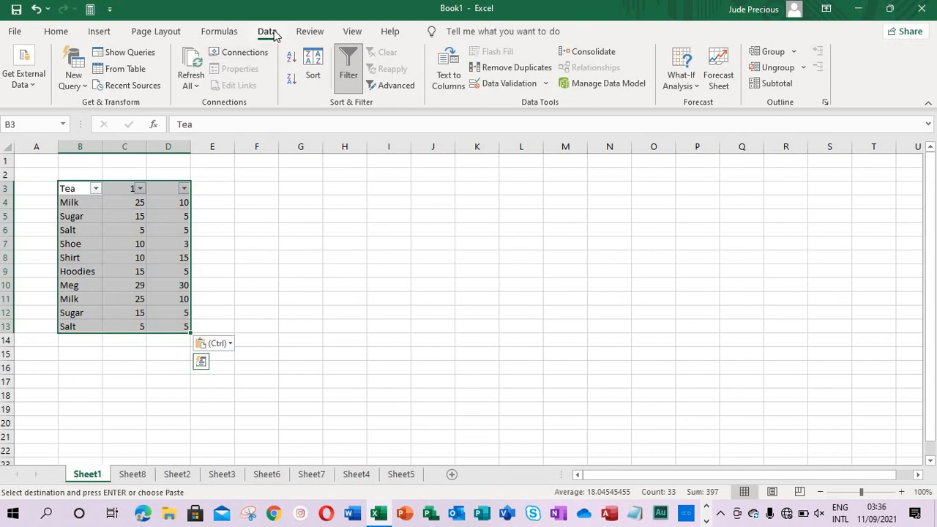
click(524, 67)
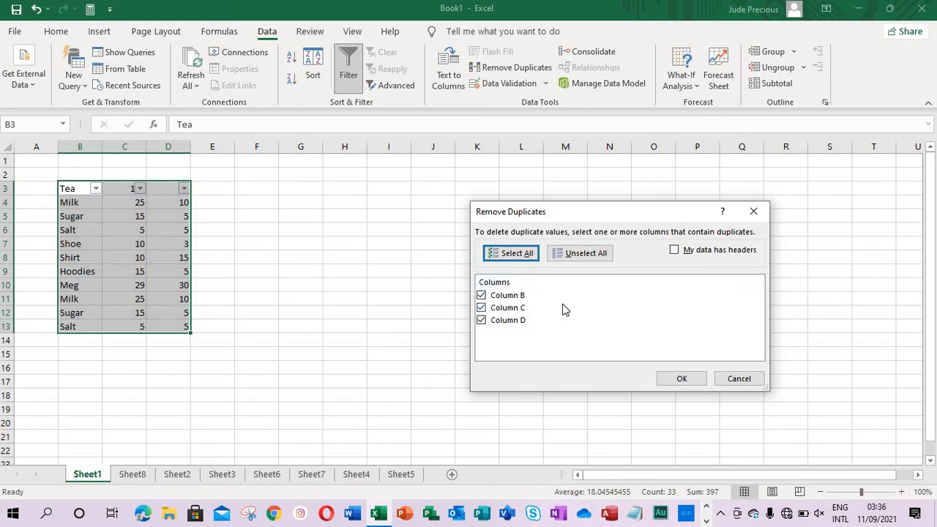
click(481, 307)
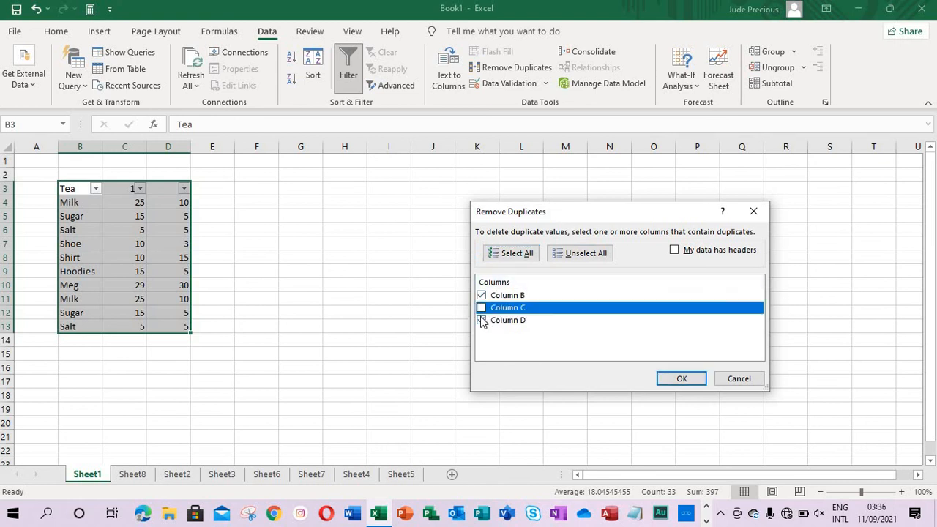
click(481, 320)
click(681, 379)
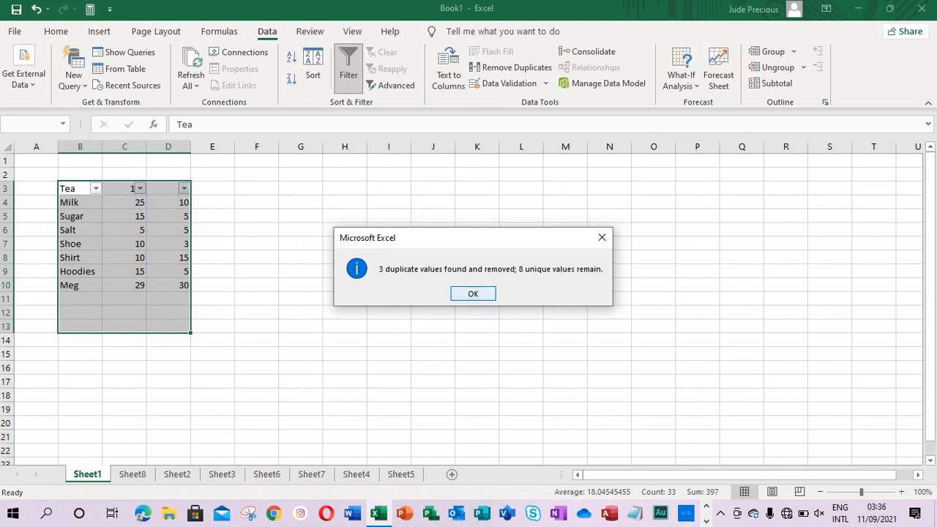
click(477, 294)
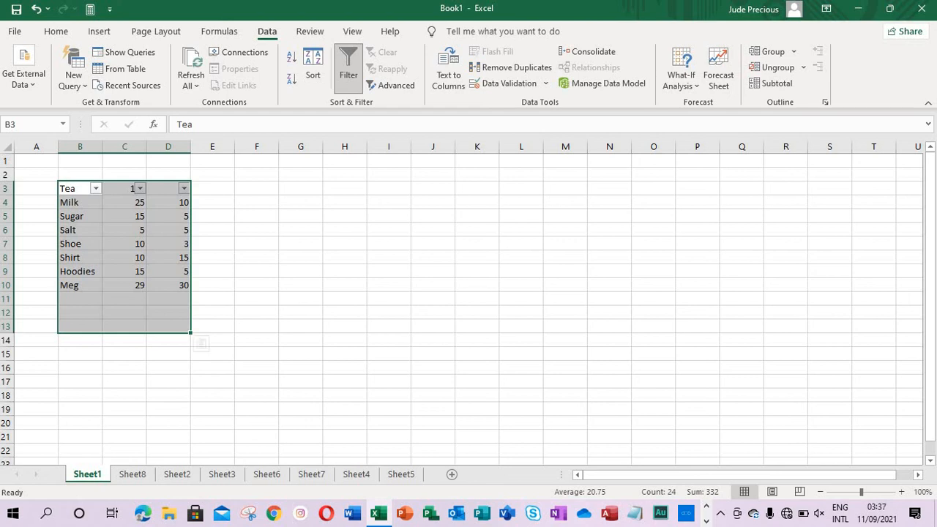
click(216, 357)
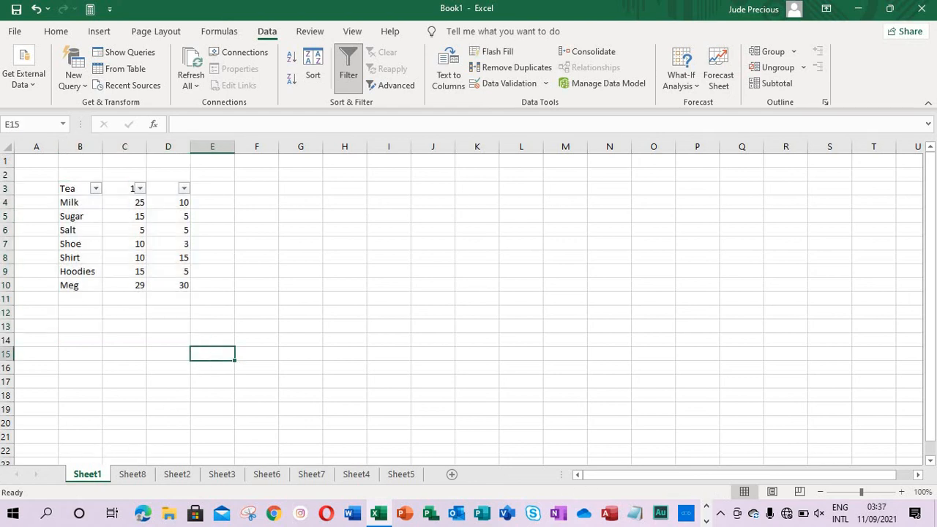